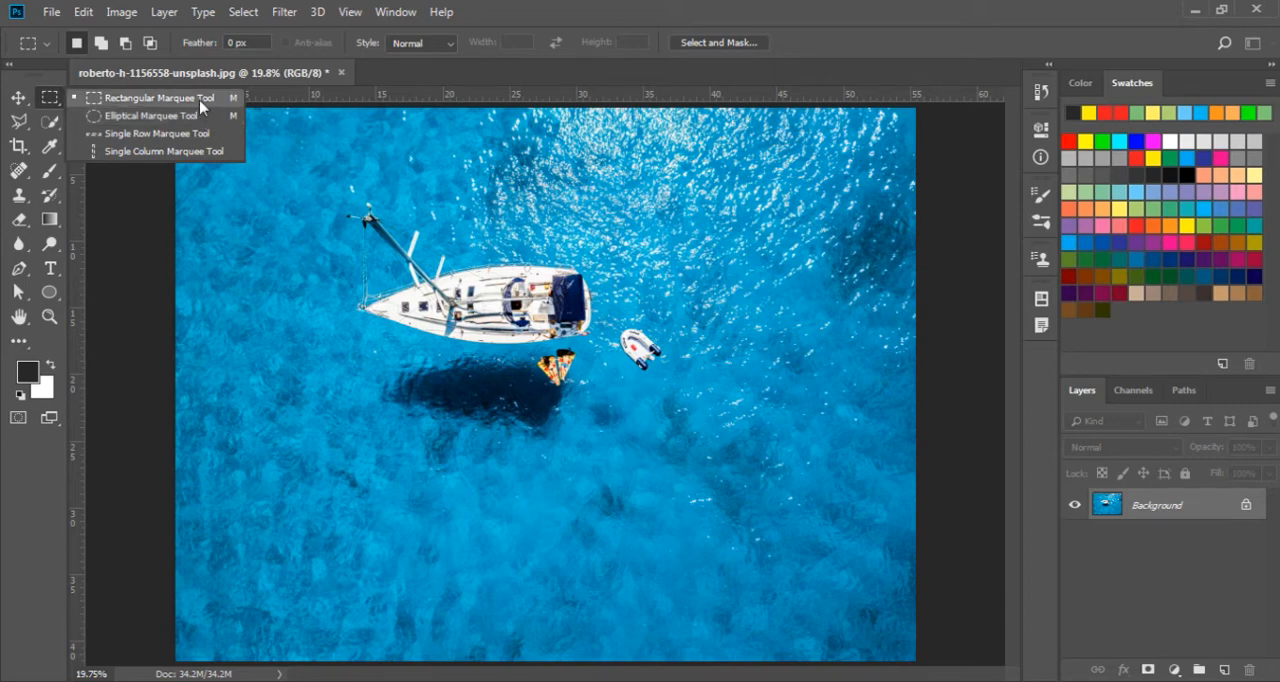
Frame the sailboat and dinghy with a rectangular marquee, shift the marquee slightly, and clear the selection
click(203, 106)
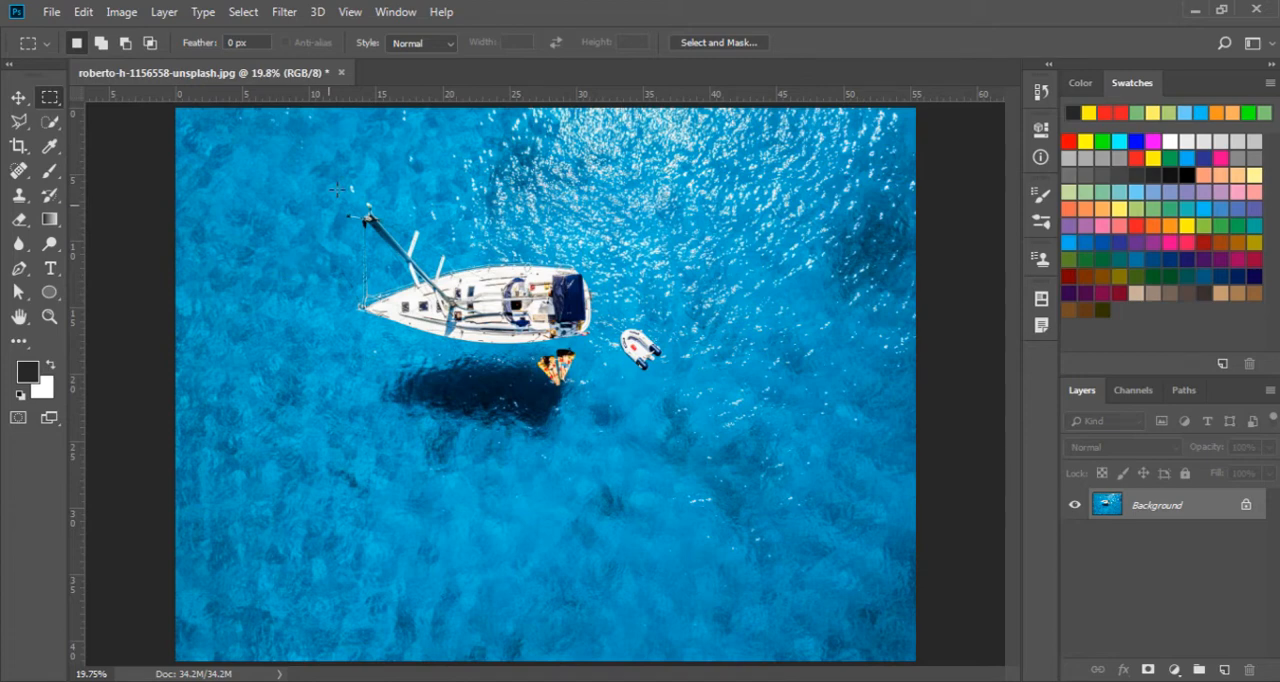
drag(325, 180, 698, 443)
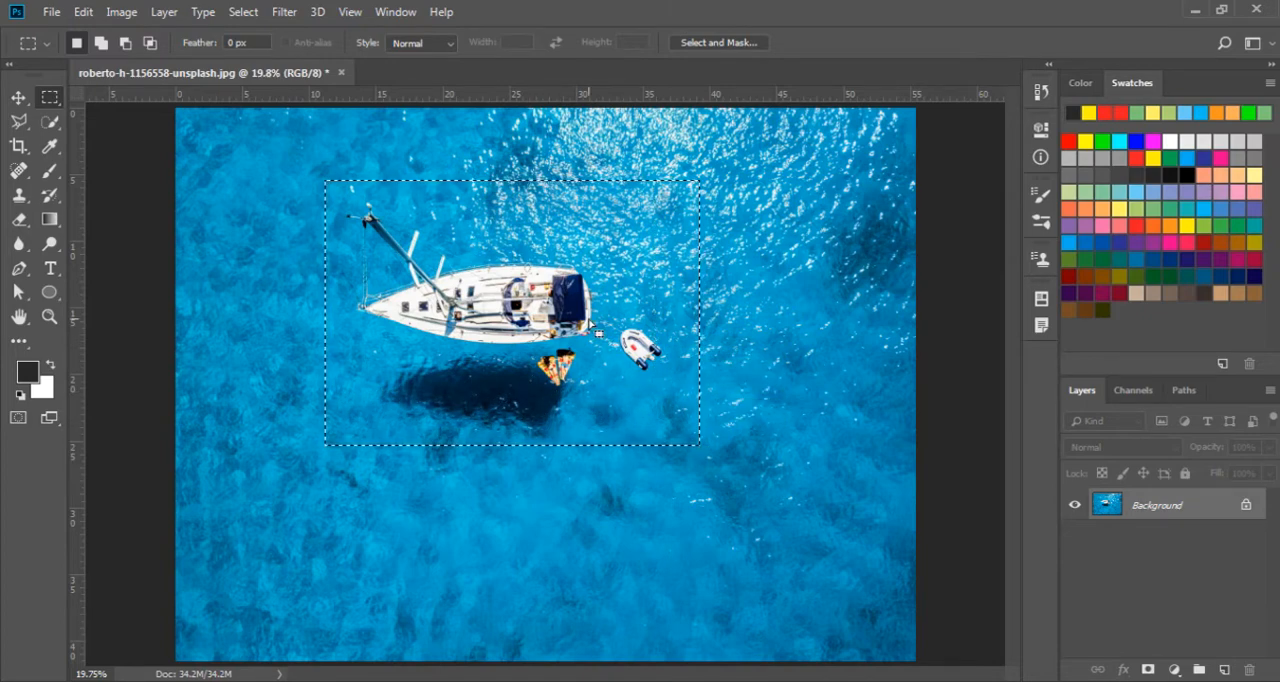
mouse_move(534, 281)
mouse_down()
mouse_move(511, 352)
mouse_move(590, 382)
mouse_move(649, 296)
mouse_move(544, 353)
mouse_move(681, 339)
mouse_move(570, 274)
mouse_move(547, 283)
mouse_up()
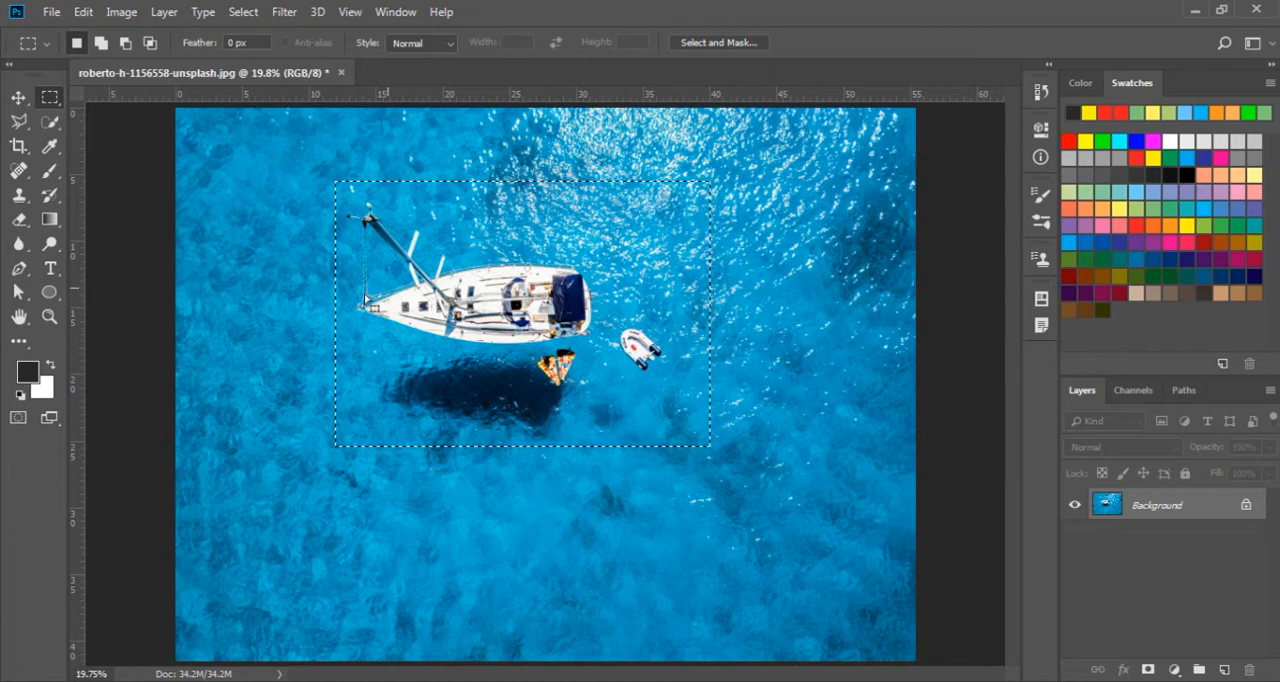
click(245, 291)
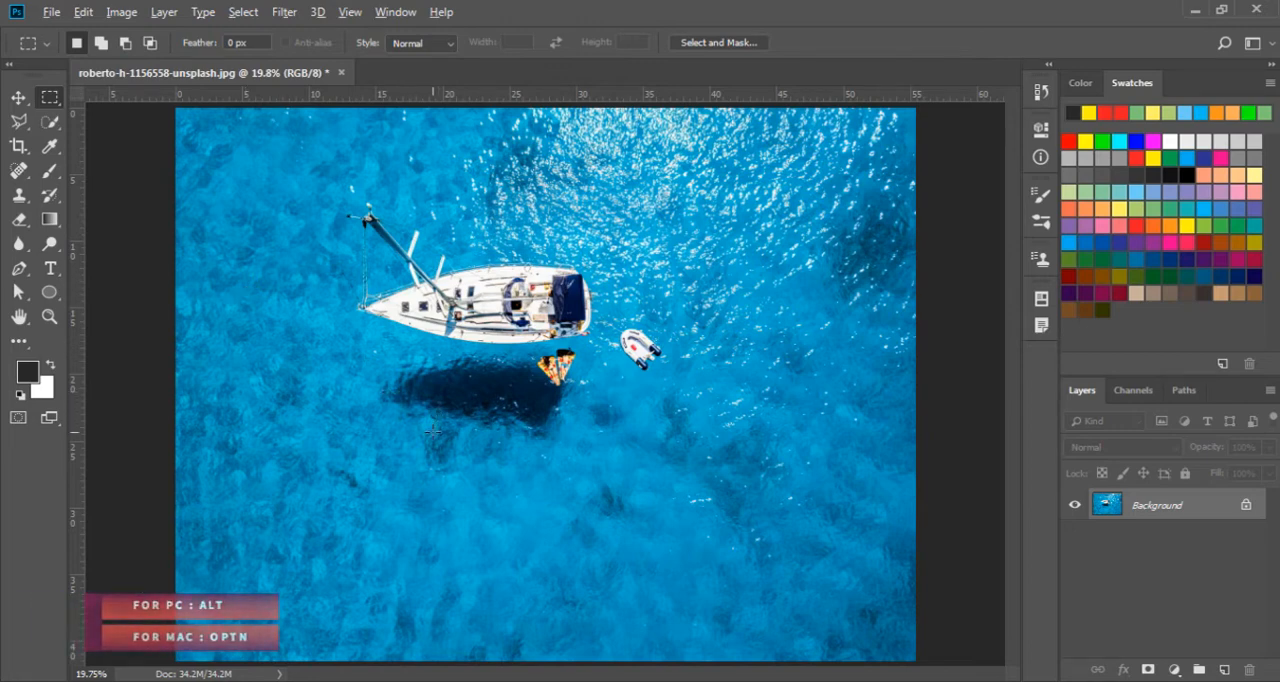
Draw several rectangular marquees outward from their centres in the water below the sailboat, clearing each one
drag(433, 434, 594, 546)
drag(670, 425, 717, 466)
key(ctrl+d)
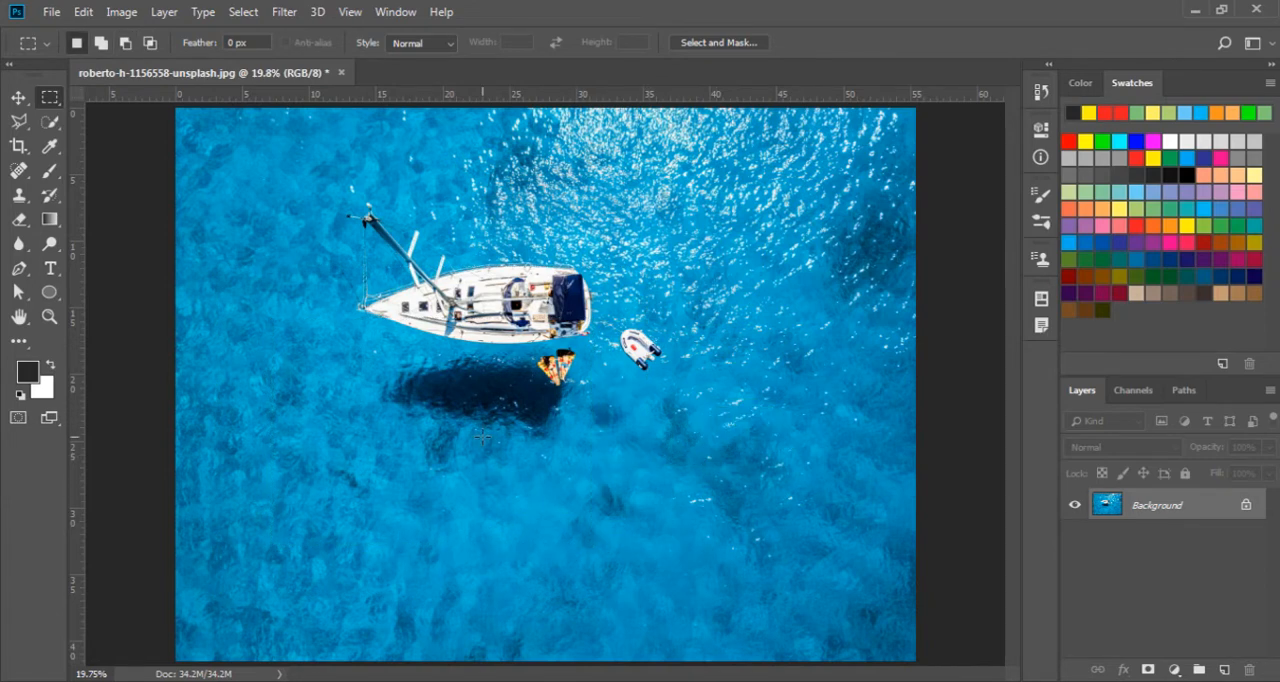
drag(424, 446, 457, 492)
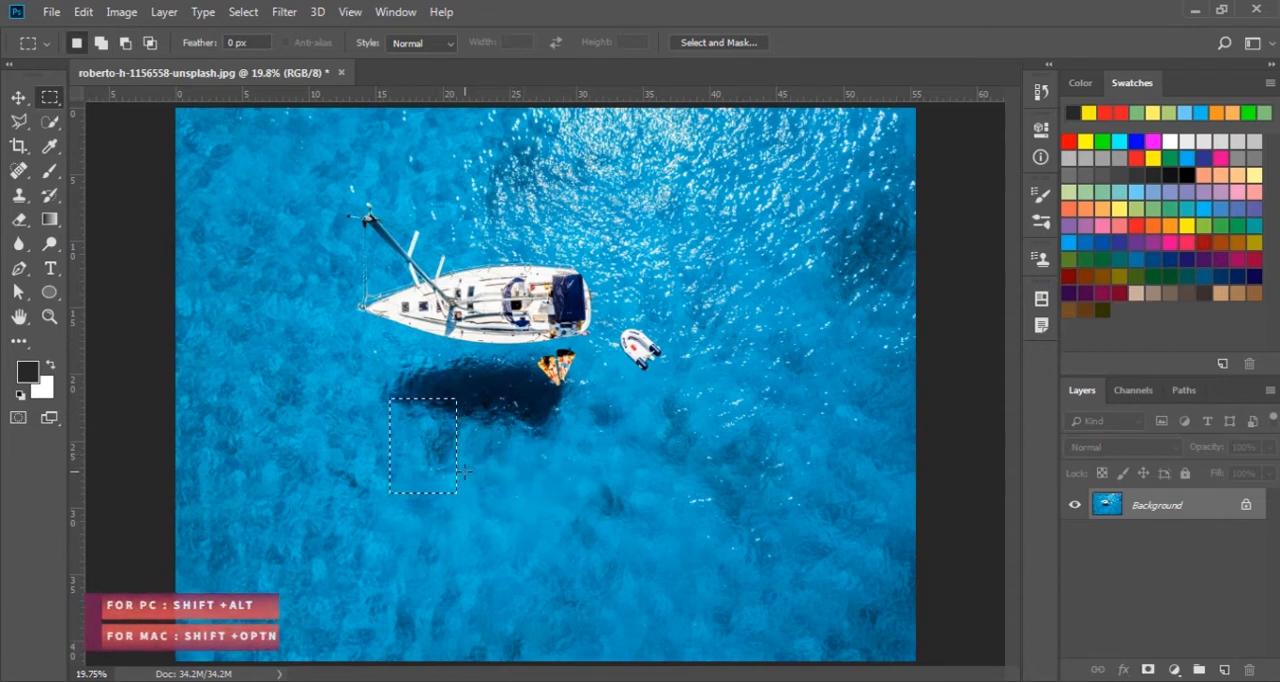
click(512, 462)
drag(413, 445, 560, 535)
click(560, 535)
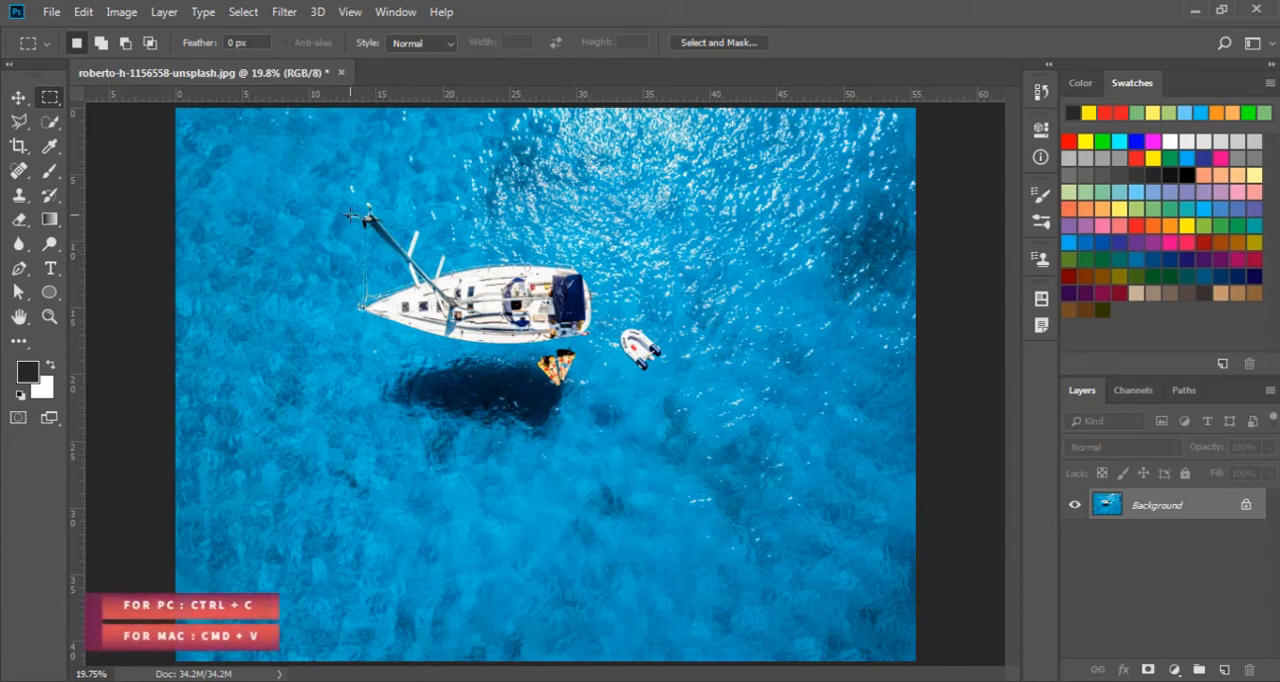
Select a rectangular area around the sailboat and dinghy and copy it onto a new layer
drag(322, 190, 693, 461)
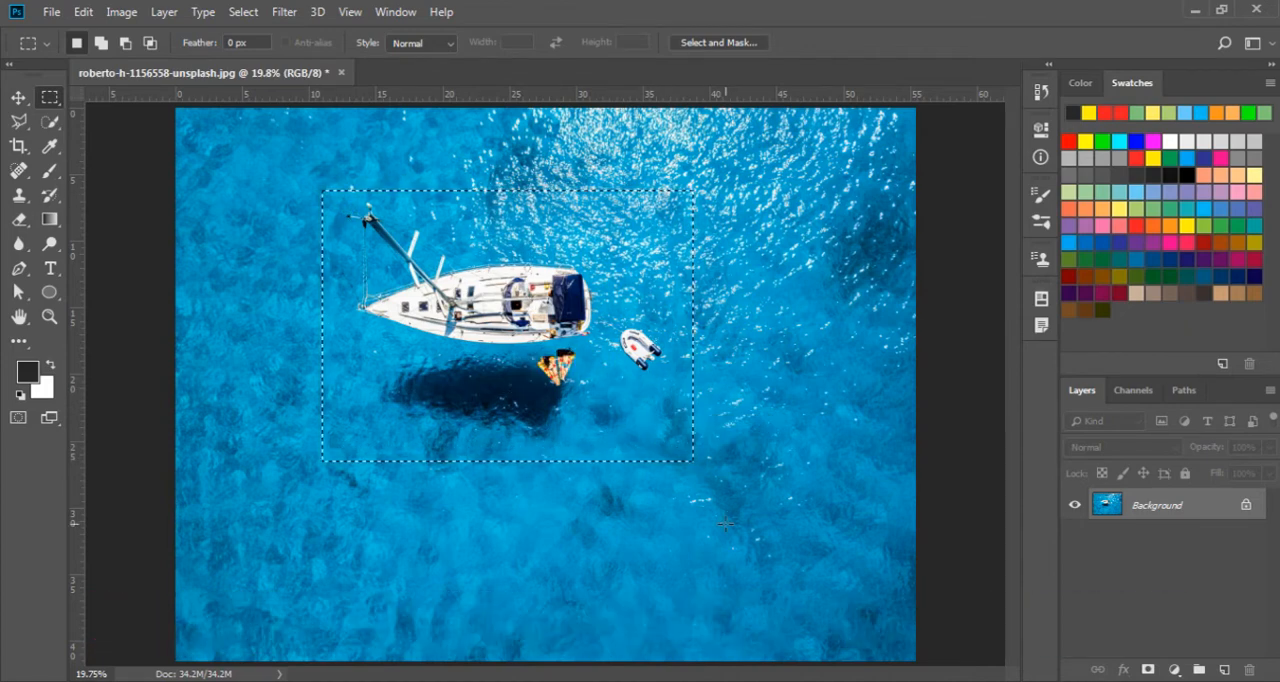
key(ctrl+c)
key(ctrl+v)
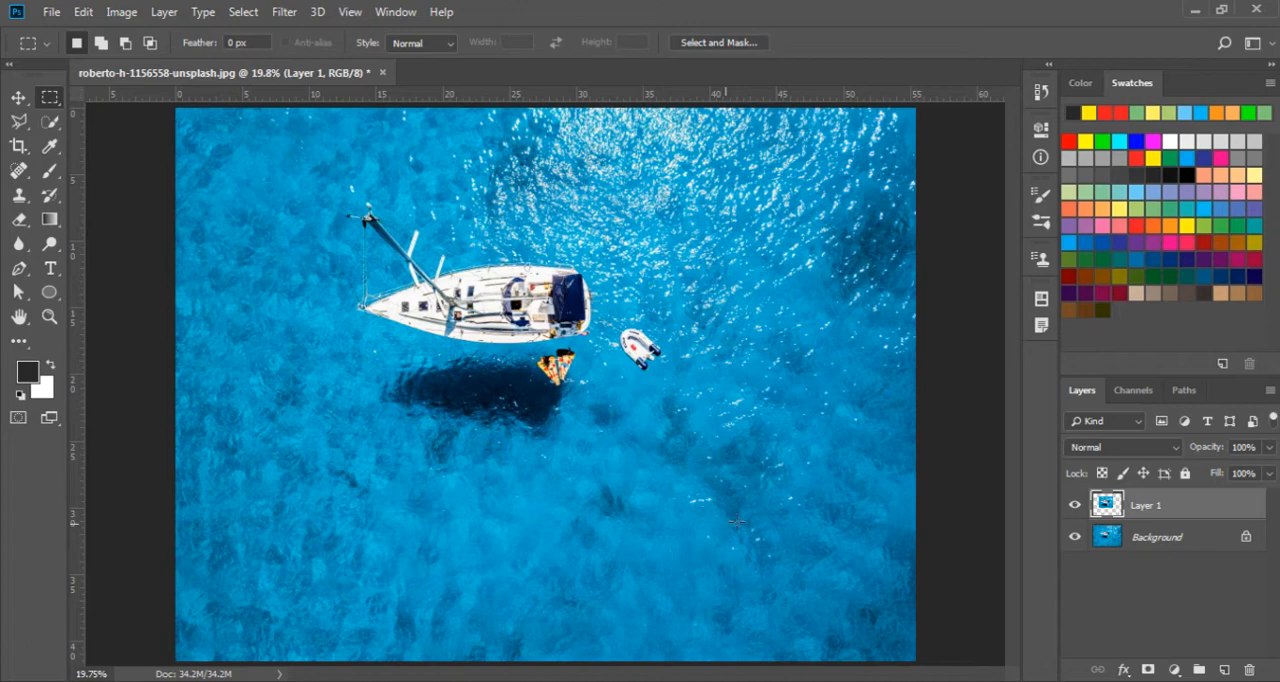
Hide and show the Background layer to check the pasted area, and undo the paste and clear the selection
click(1075, 538)
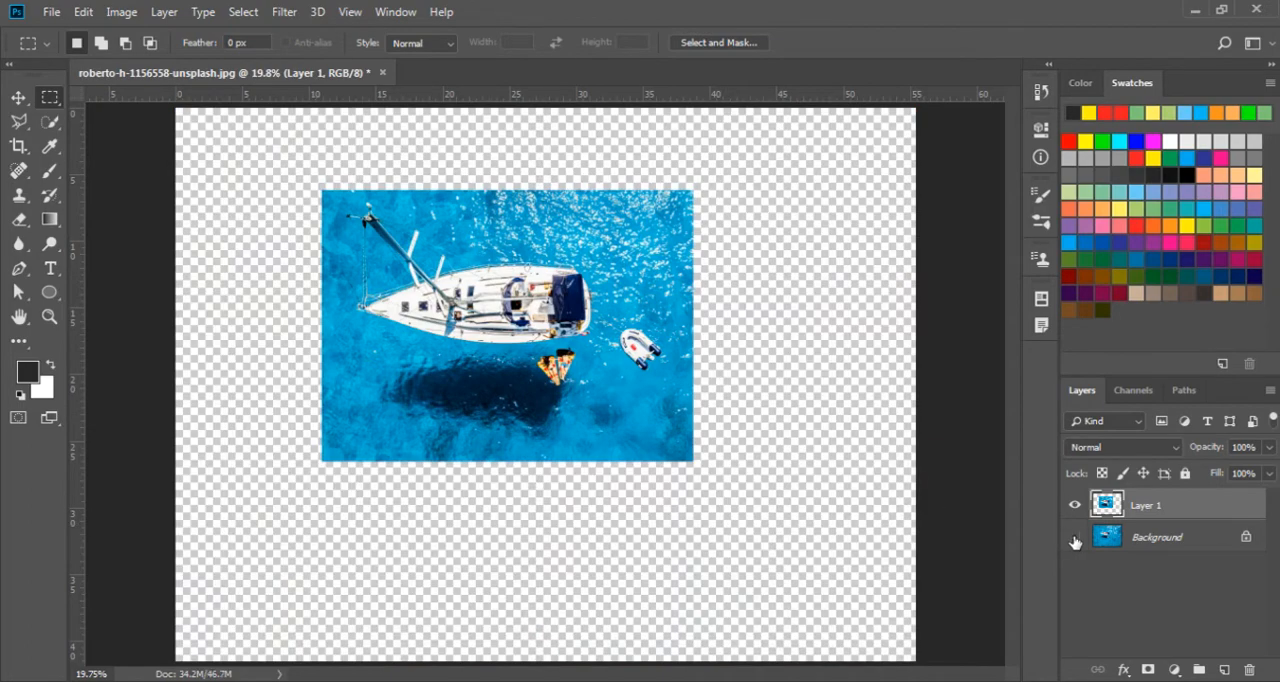
click(1075, 538)
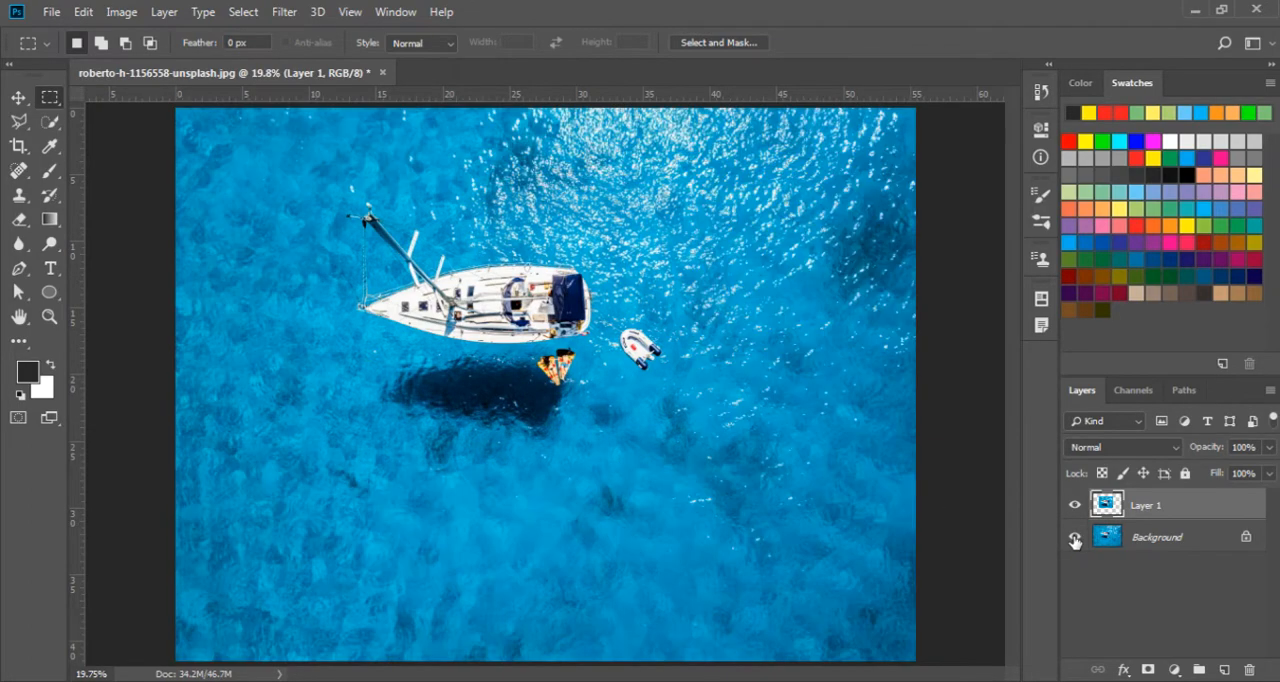
click(1075, 538)
click(1075, 538)
click(1075, 538)
click(1075, 538)
key(ctrl+z)
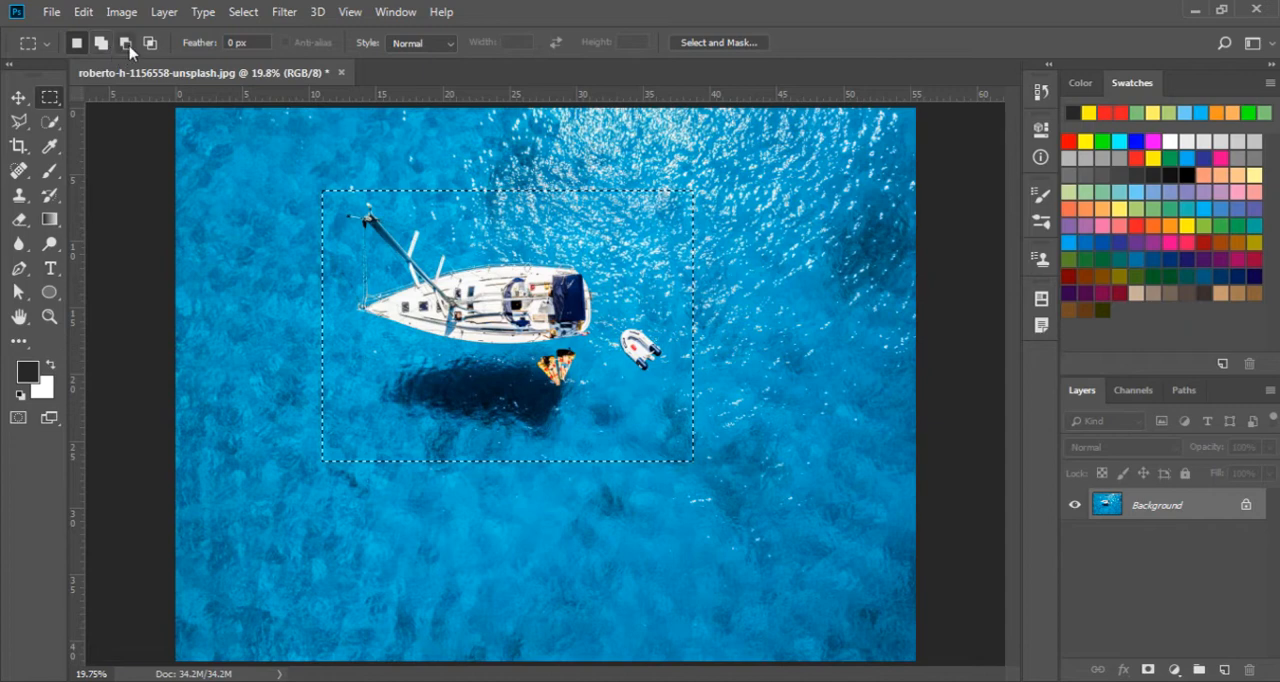
click(215, 163)
Draw an ellipse around the sailboat and dinghy with the Elliptical Marquee tool and clear the selection
right_click(47, 100)
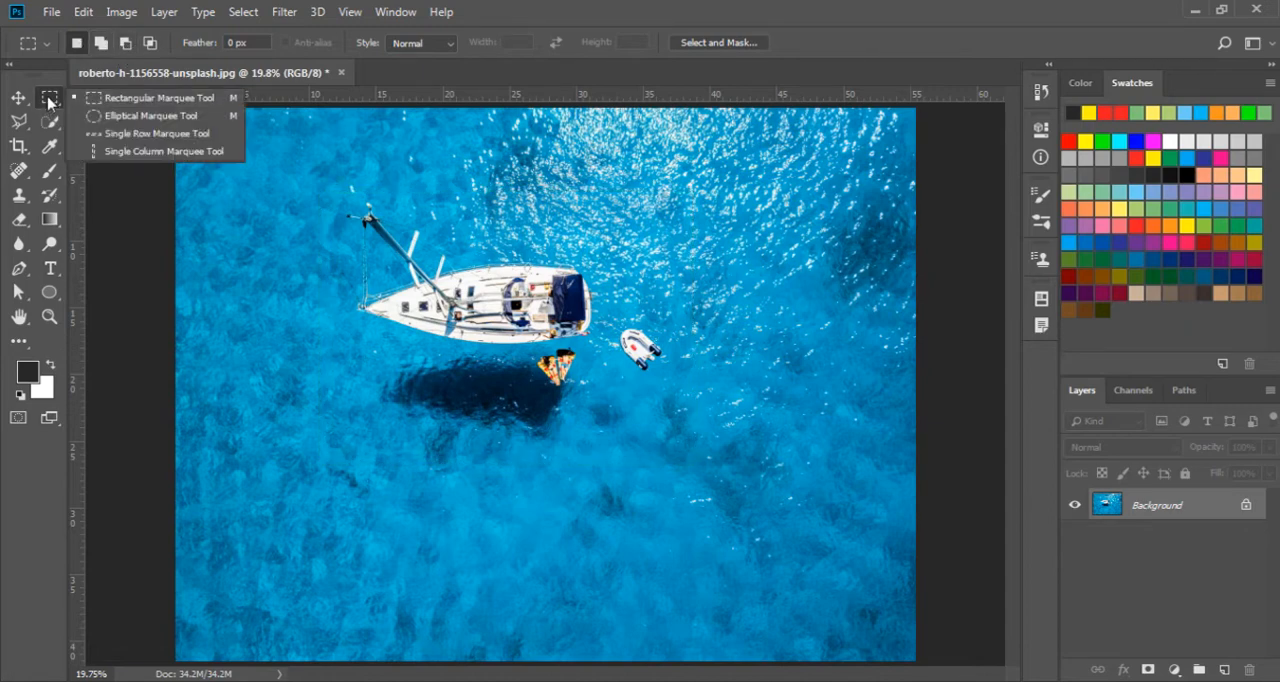
click(116, 117)
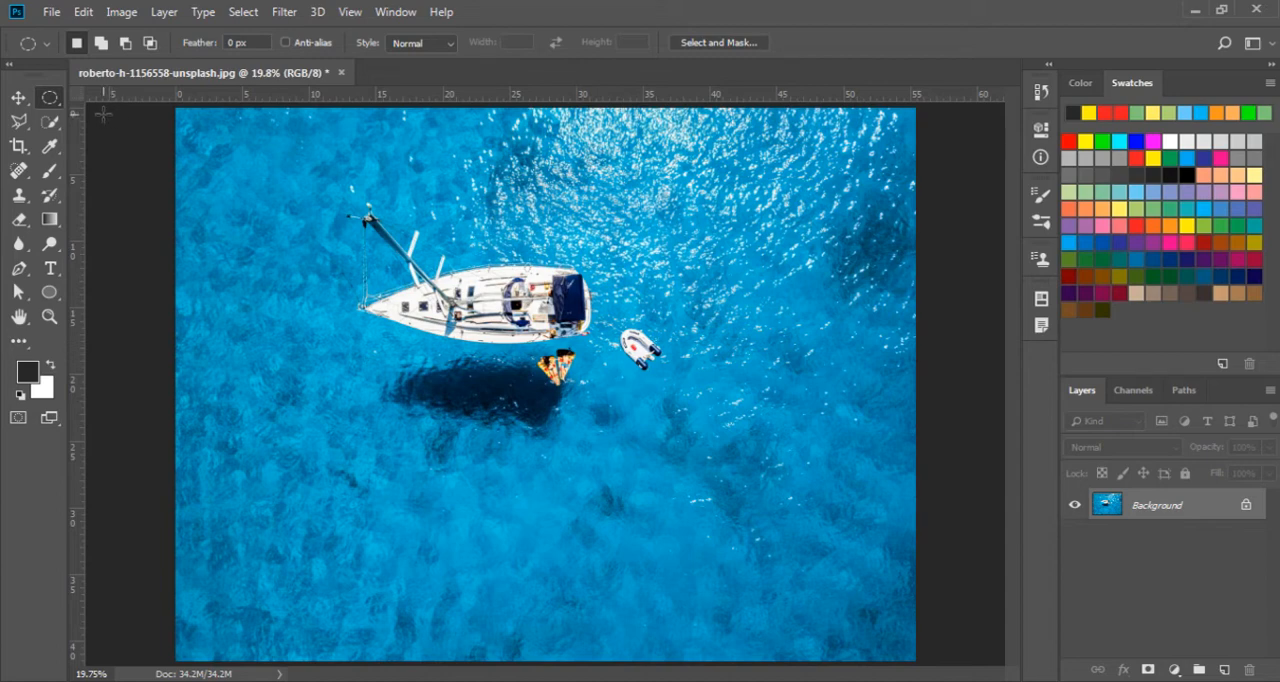
right_click(52, 103)
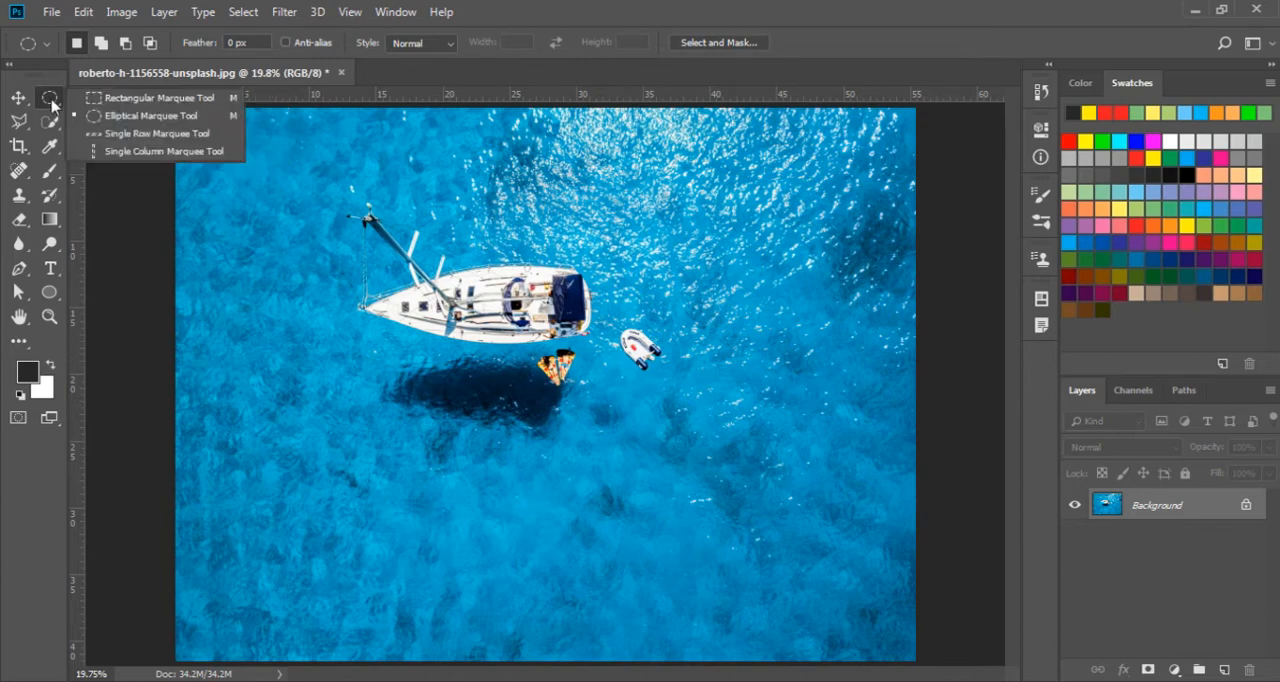
click(114, 118)
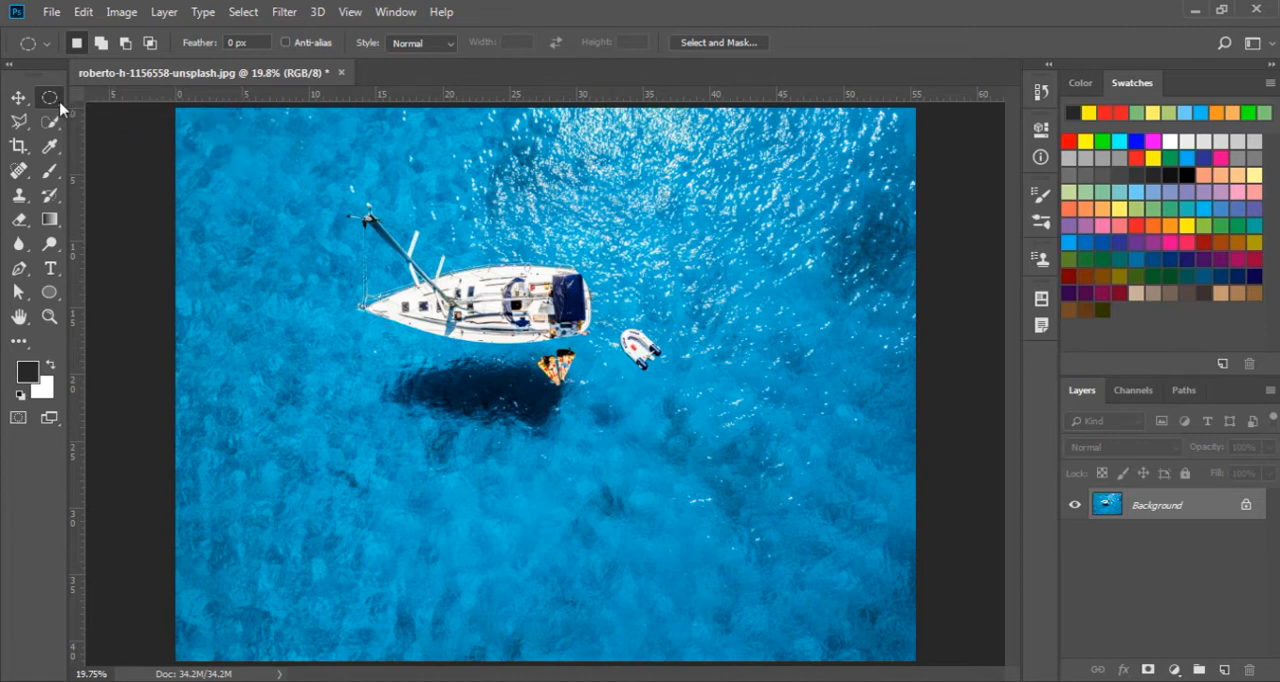
right_click(52, 103)
click(118, 117)
key(shift+m)
drag(320, 183, 703, 452)
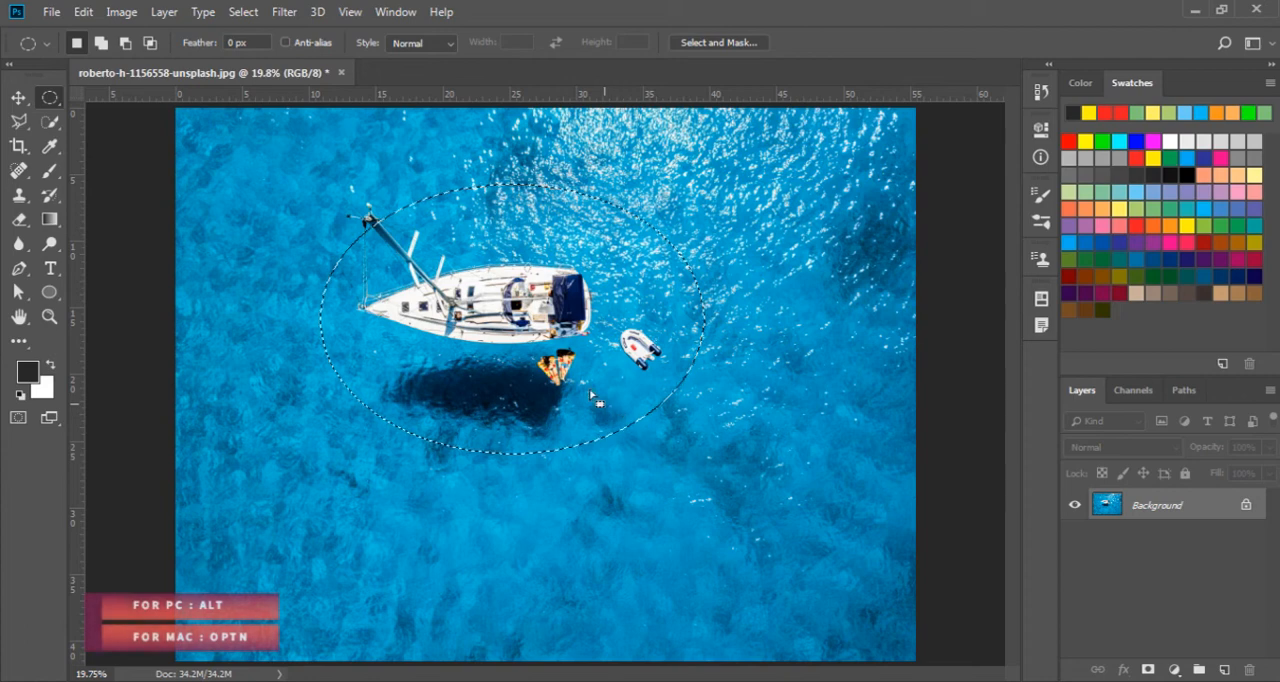
key(alt)
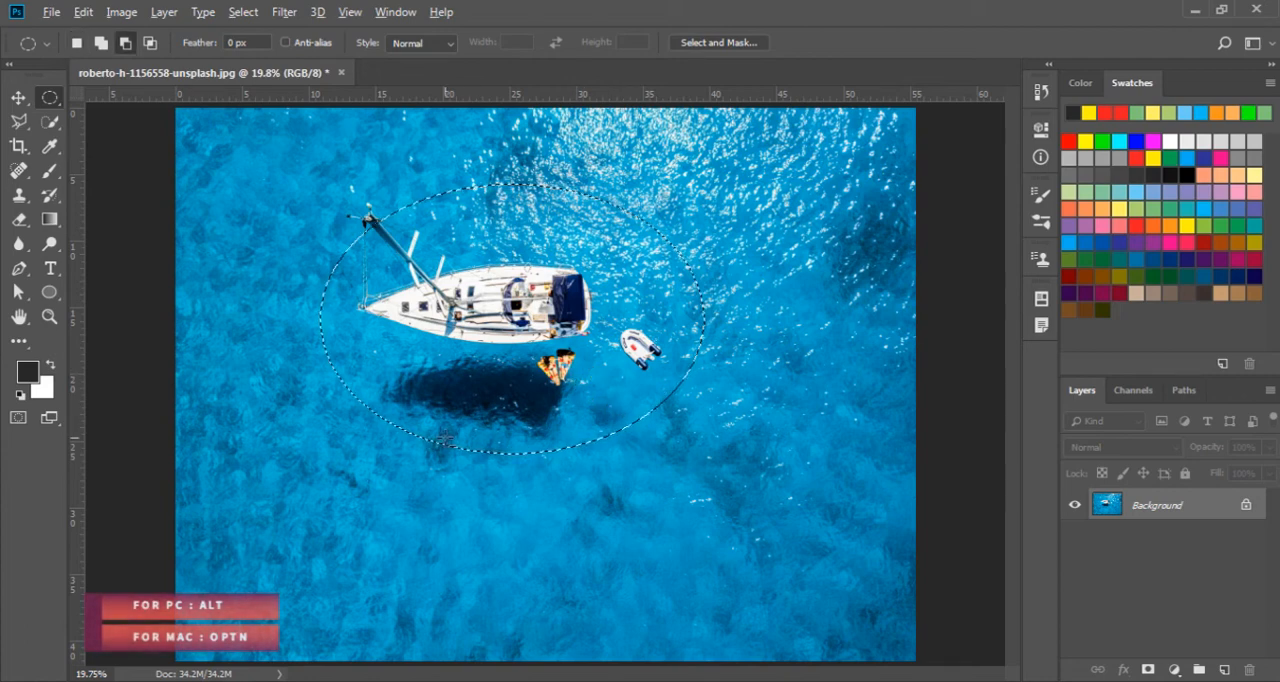
click(411, 469)
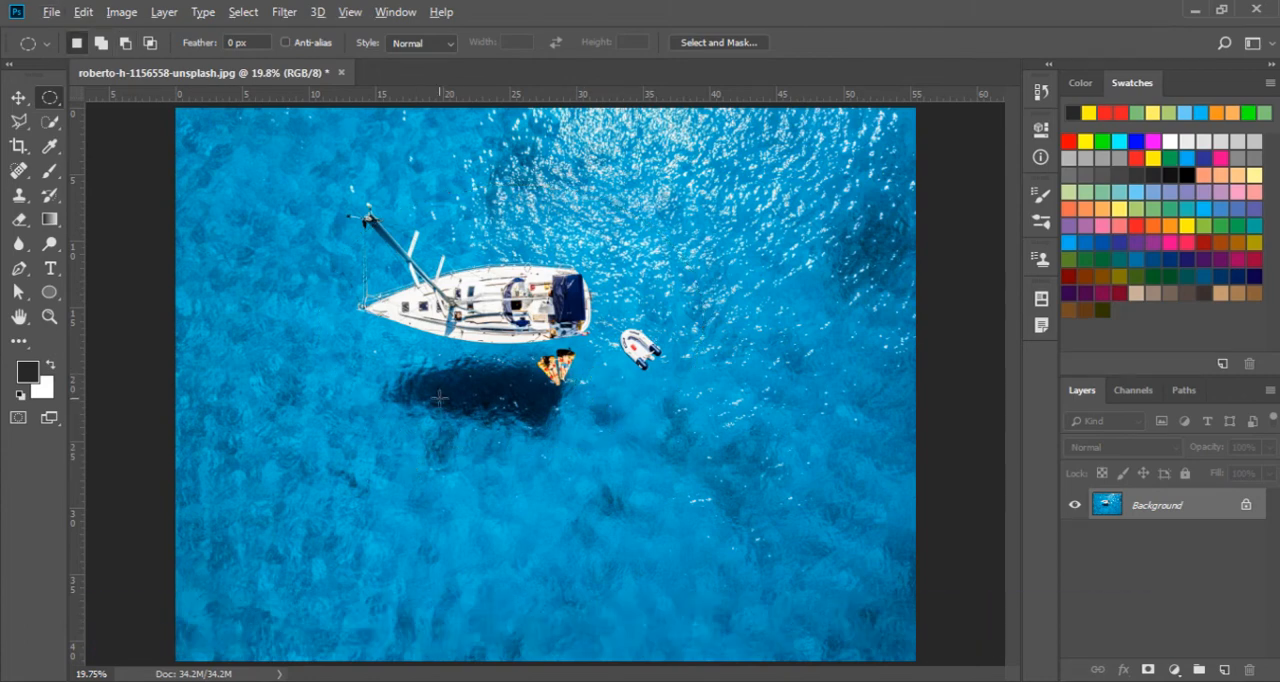
Draw elliptical marquees outward from their centres over the boat's shadow, clearing the first before drawing the second
drag(439, 398, 525, 288)
key(ctrl+d)
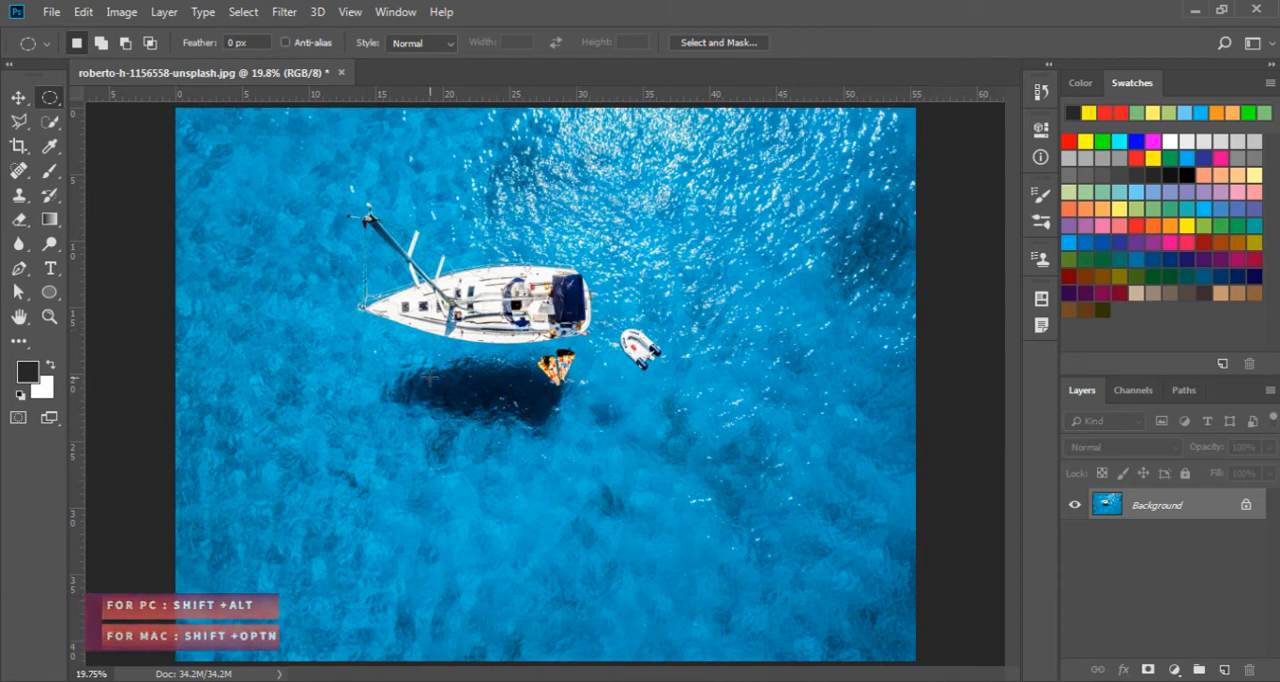
drag(430, 380, 557, 504)
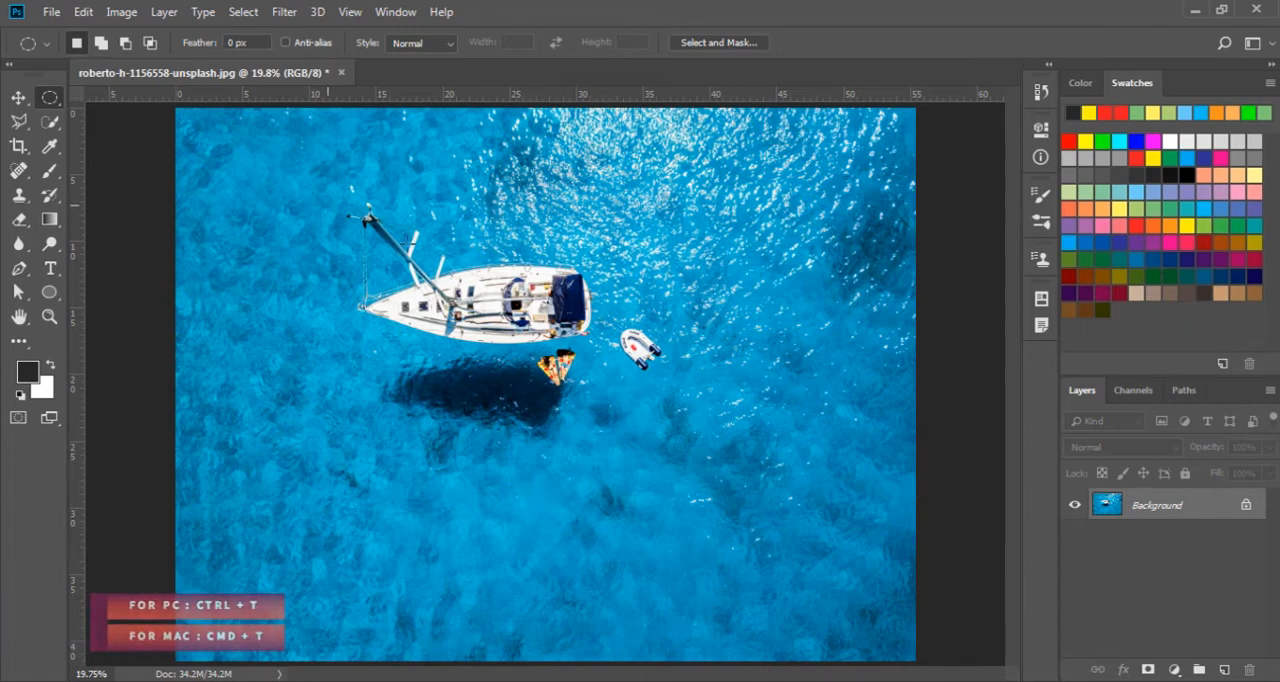
Select an ellipse around the sailboat and dinghy and shift the selected pixels slightly with Free Transform
drag(326, 201, 695, 477)
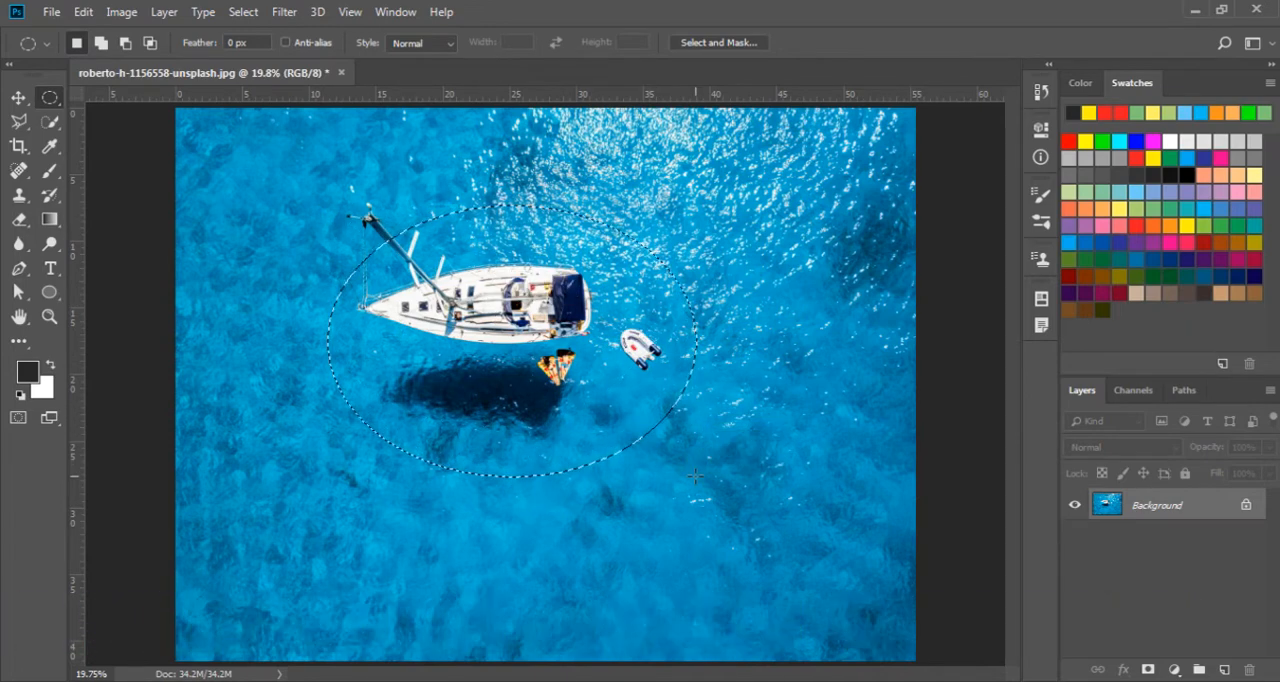
key(ctrl+t)
drag(468, 355, 532, 325)
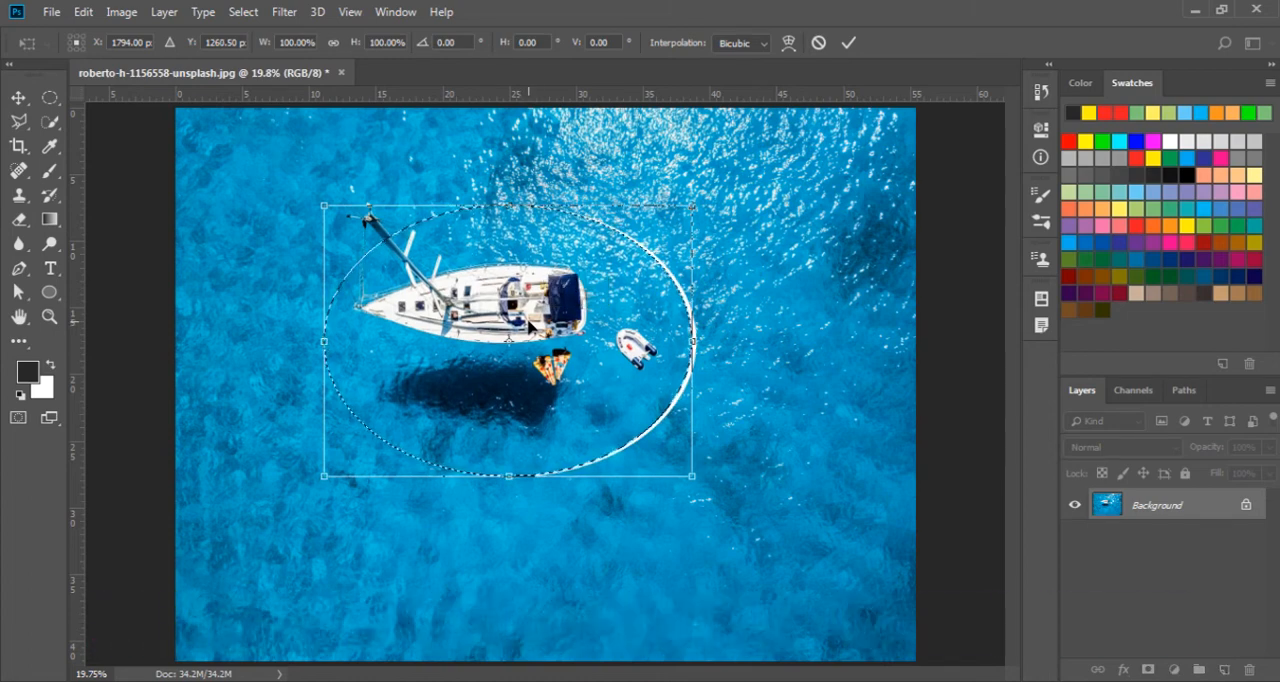
Undo the Free Transform shift of the boats and the elliptical selection made for it
key(ctrl+z)
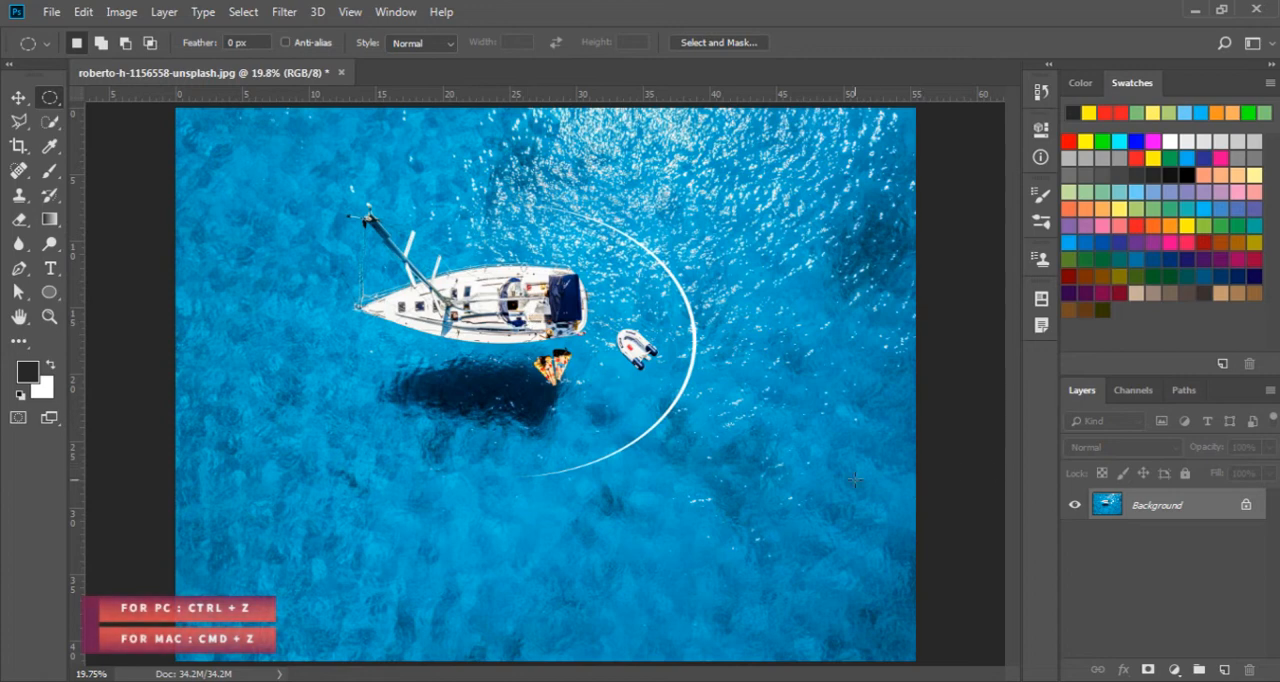
key(ctrl+z)
key(ctrl+z)
key(ctrl+z)
key(ctrl+z)
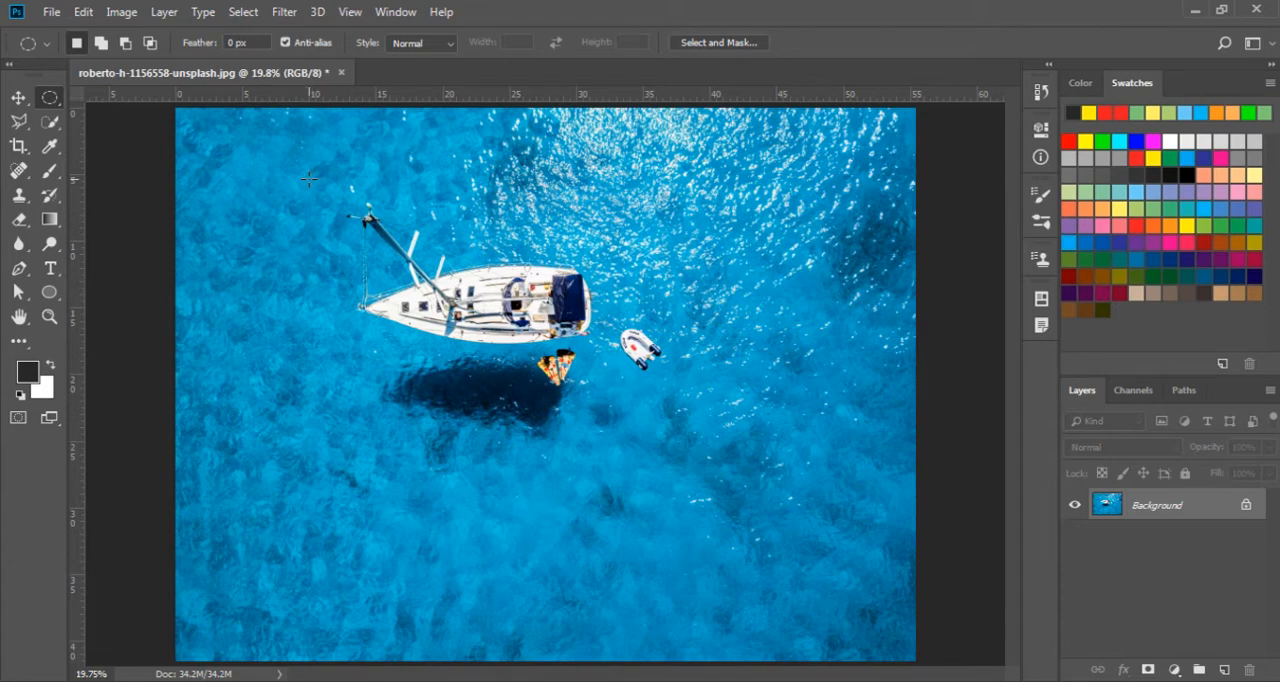
Draw a selection around the sailboat and dinghy with the Rectangular Marquee tool
right_click(50, 101)
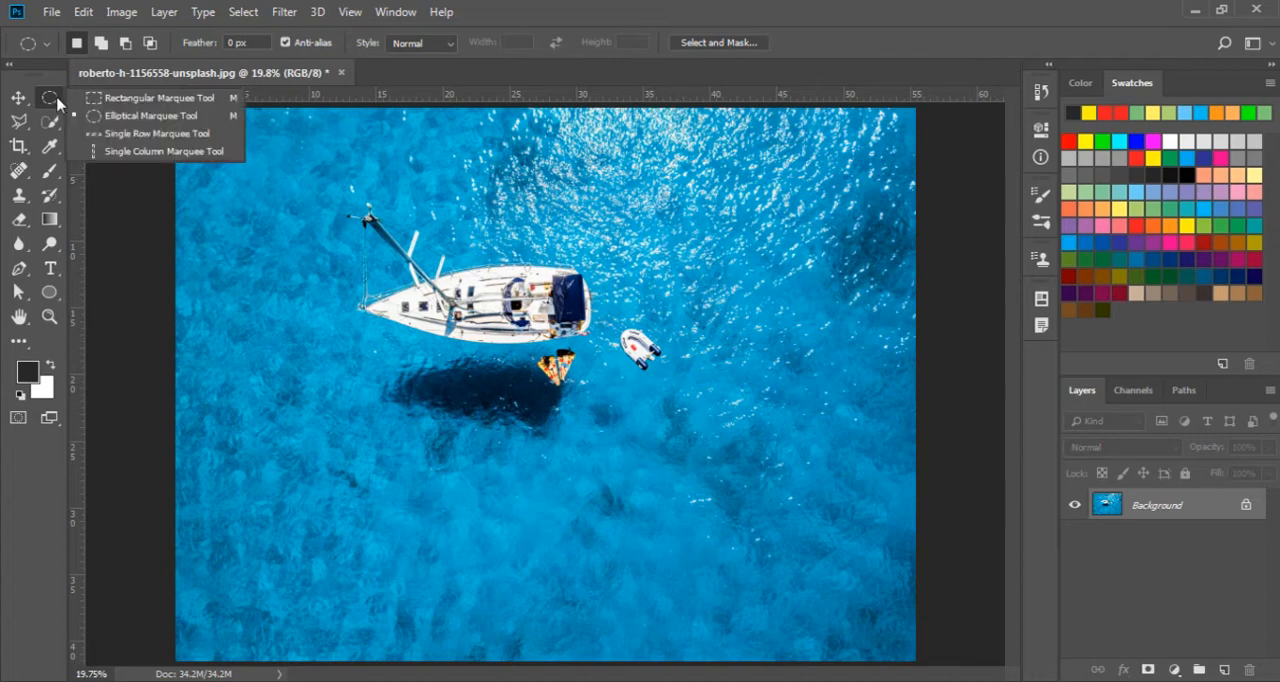
click(84, 98)
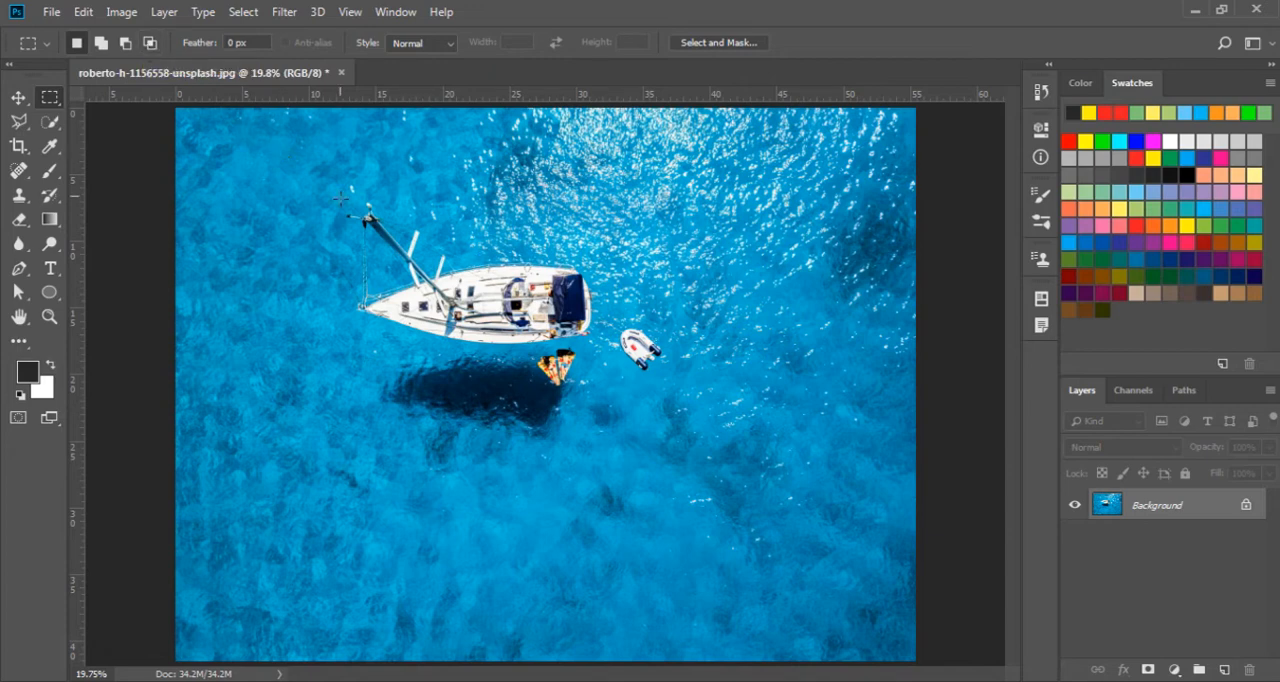
drag(318, 190, 727, 462)
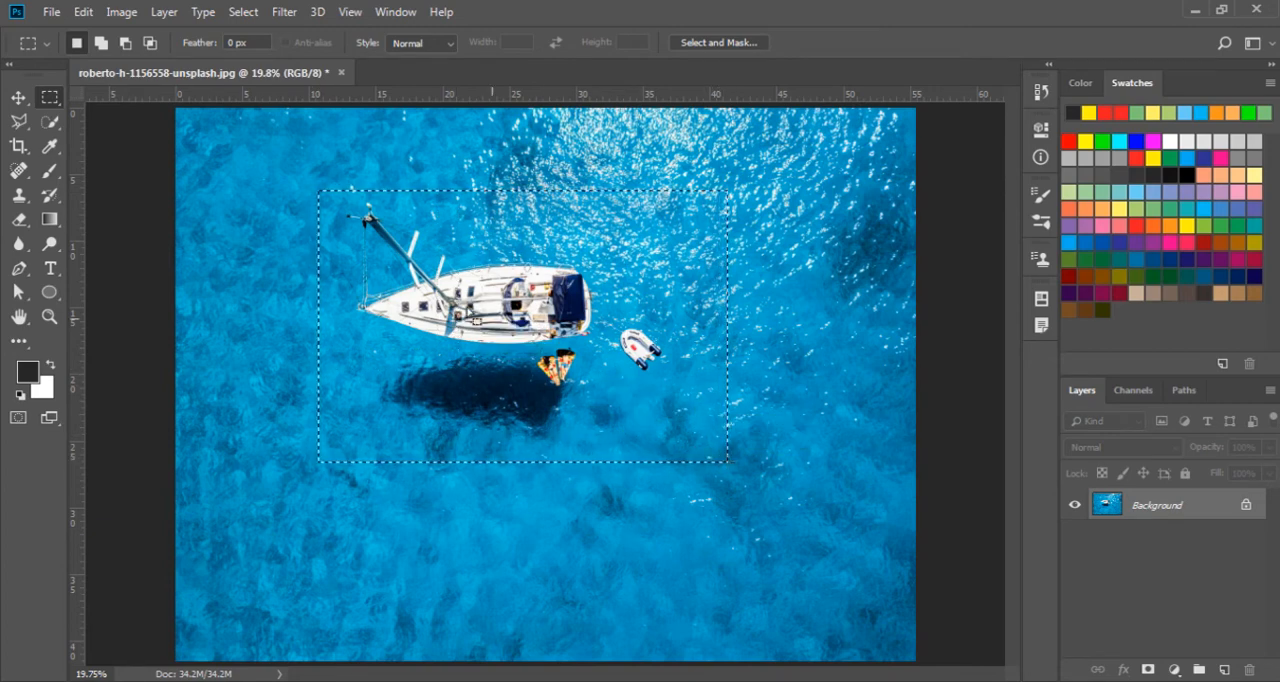
Add two overlapping rectangular areas of water to the lower right of the boat selection
click(101, 42)
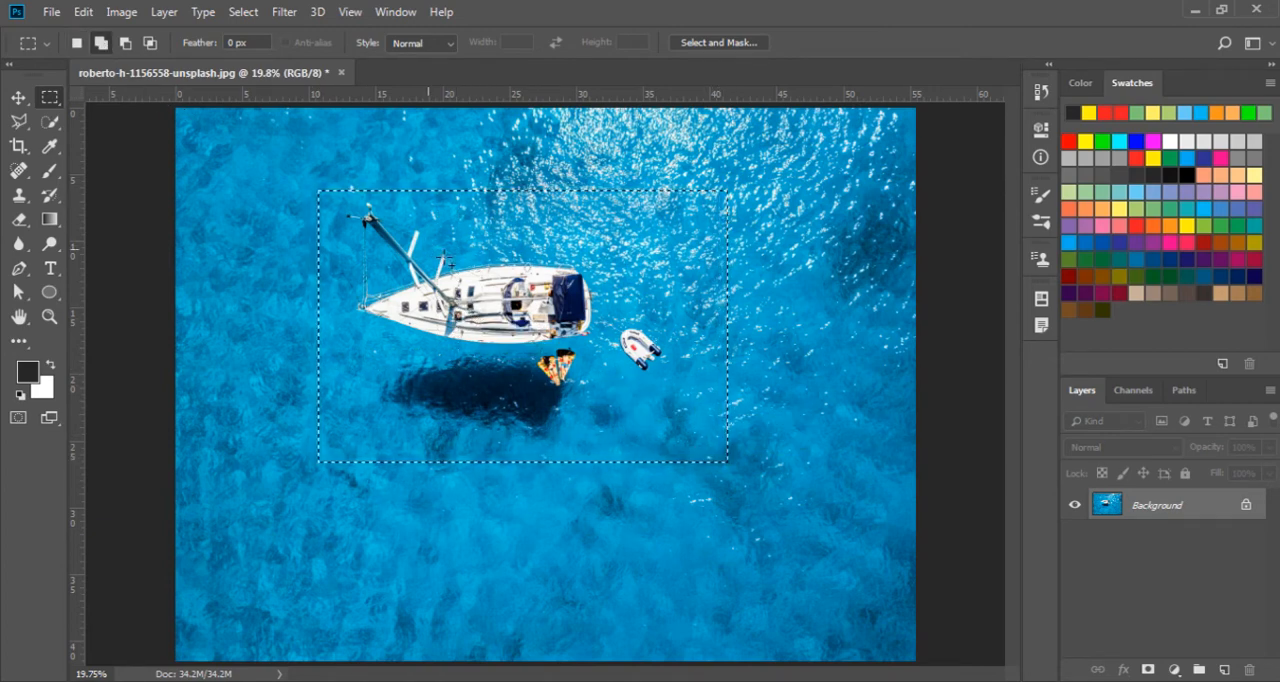
drag(587, 305, 851, 547)
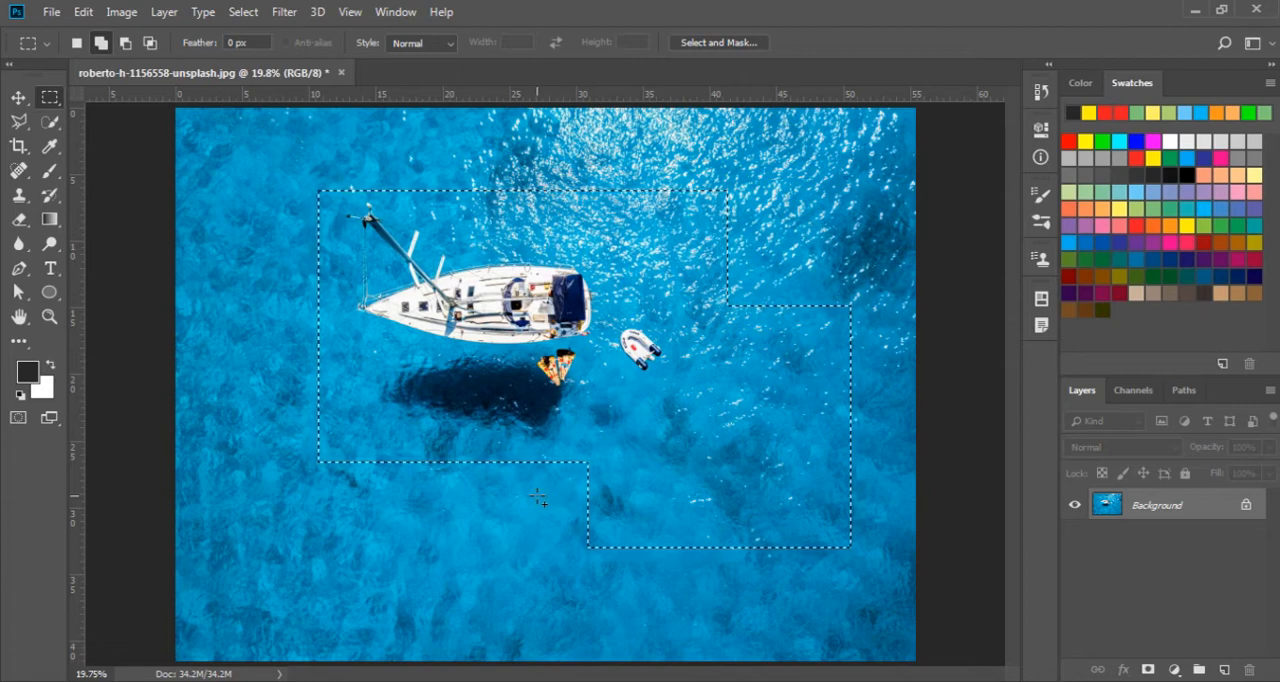
click(76, 43)
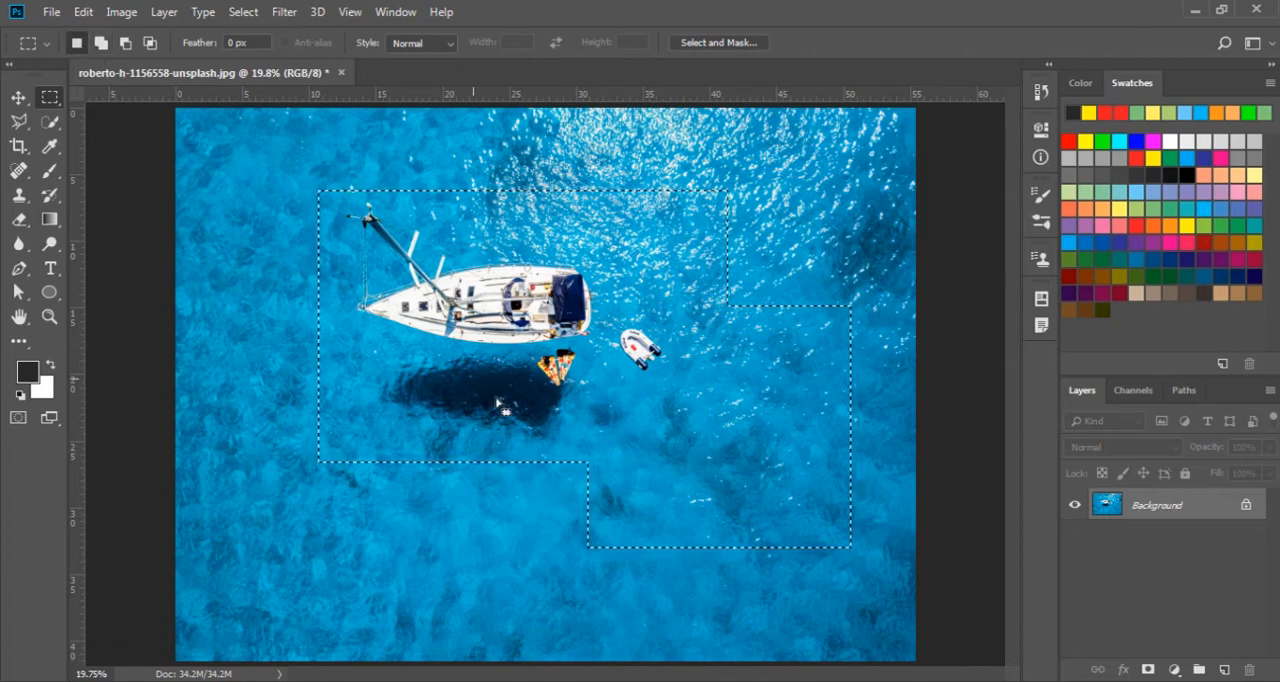
key(shift)
drag(646, 406, 882, 588)
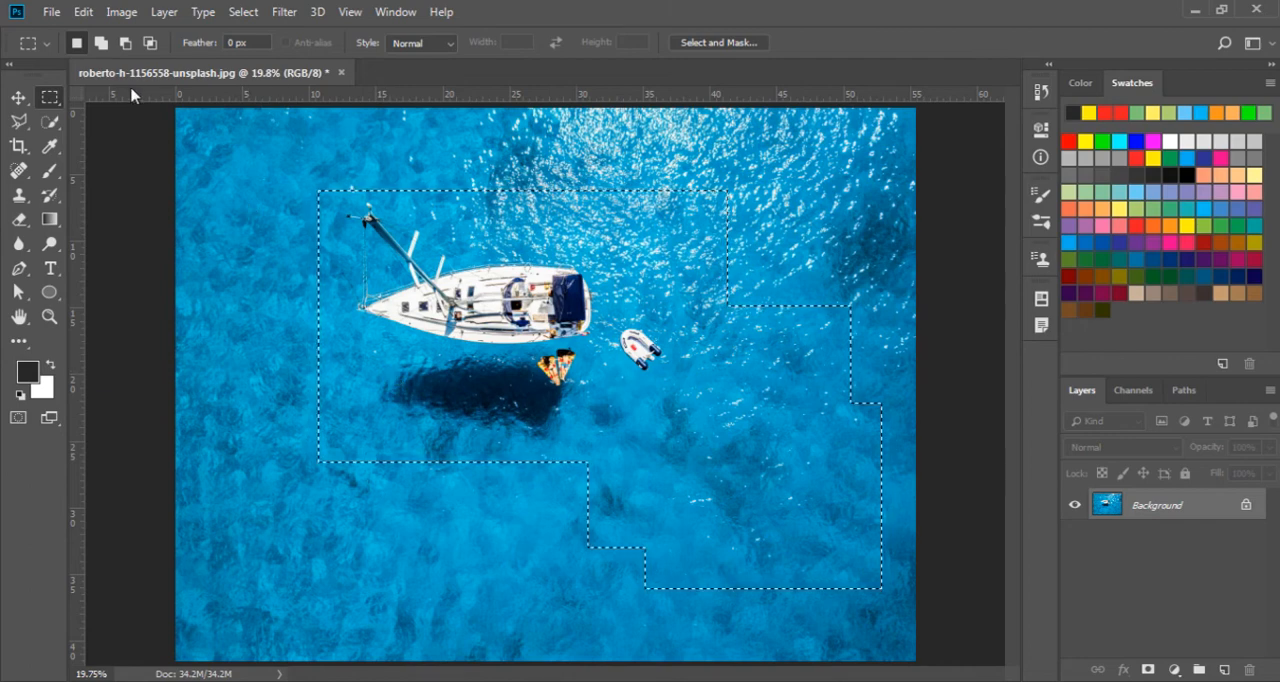
Subtract a rectangular area from the selection's lower-right part and return the marquee to New Selection mode
click(125, 44)
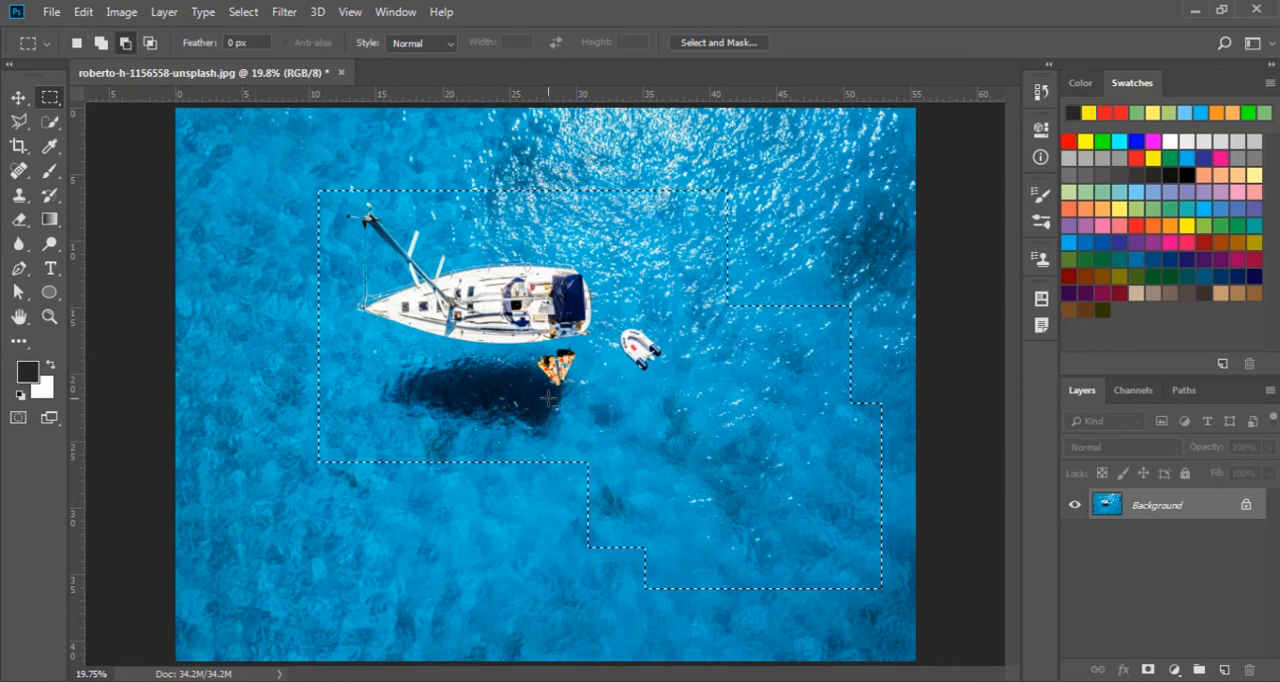
drag(652, 418, 896, 612)
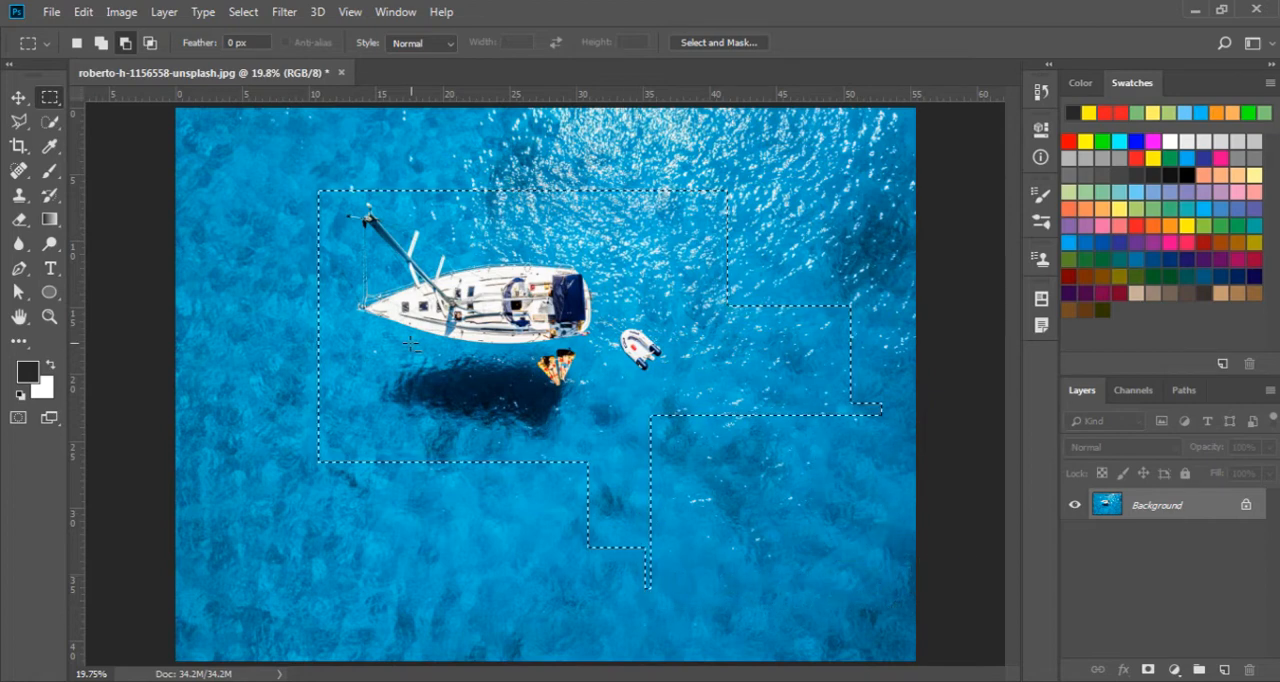
click(79, 46)
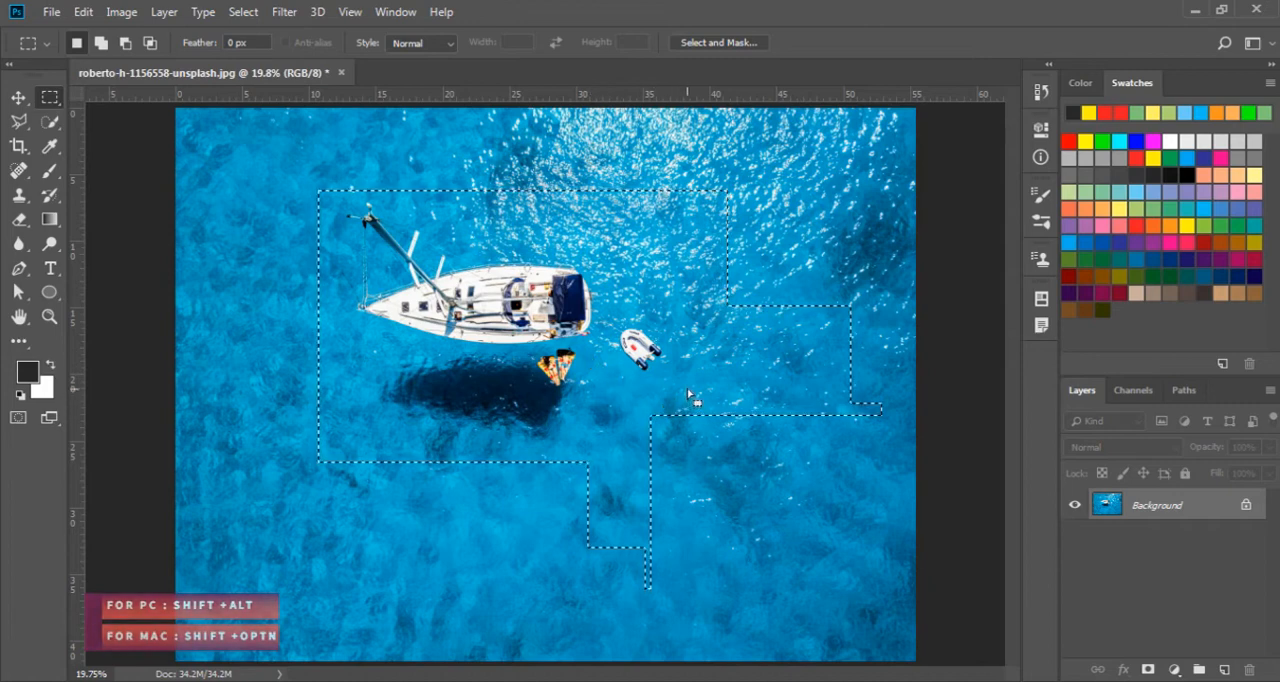
Subtract a rectangular area from the far-right part of the stepped boat selection
key(alt)
drag(752, 290, 894, 430)
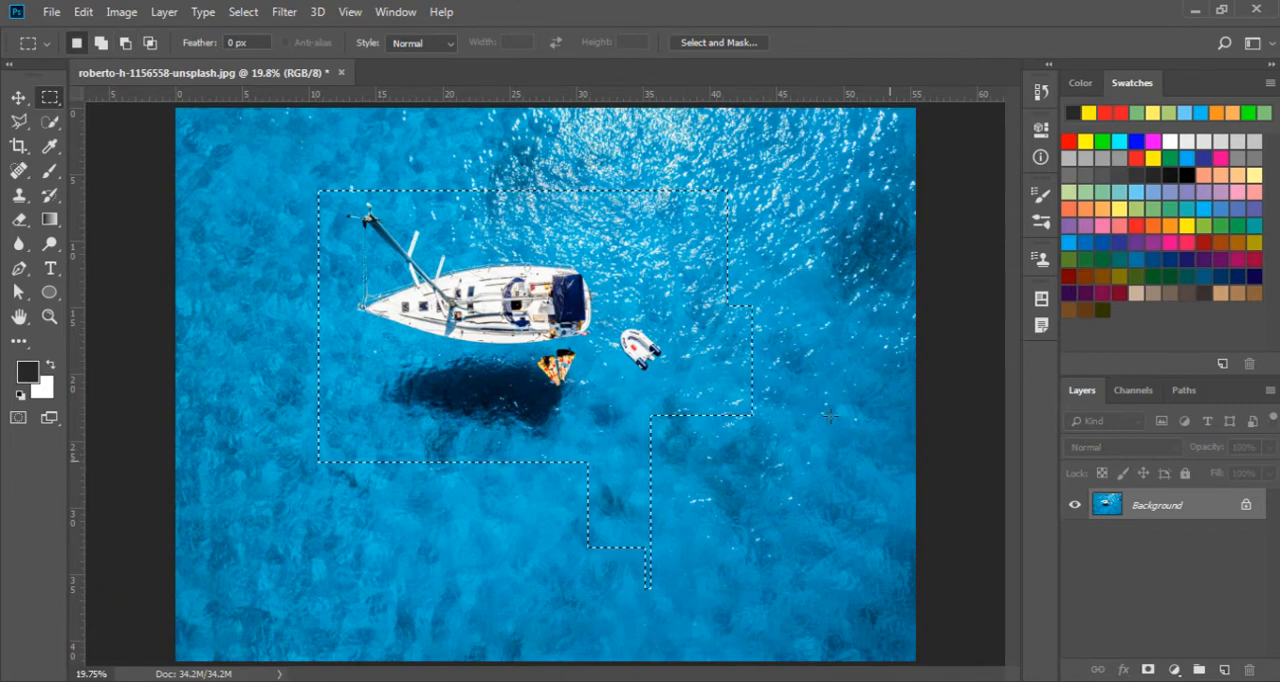
Intersect the selection with a tall rectangle across the sailboat and dinghy, and return the marquee to New Selection mode
click(149, 44)
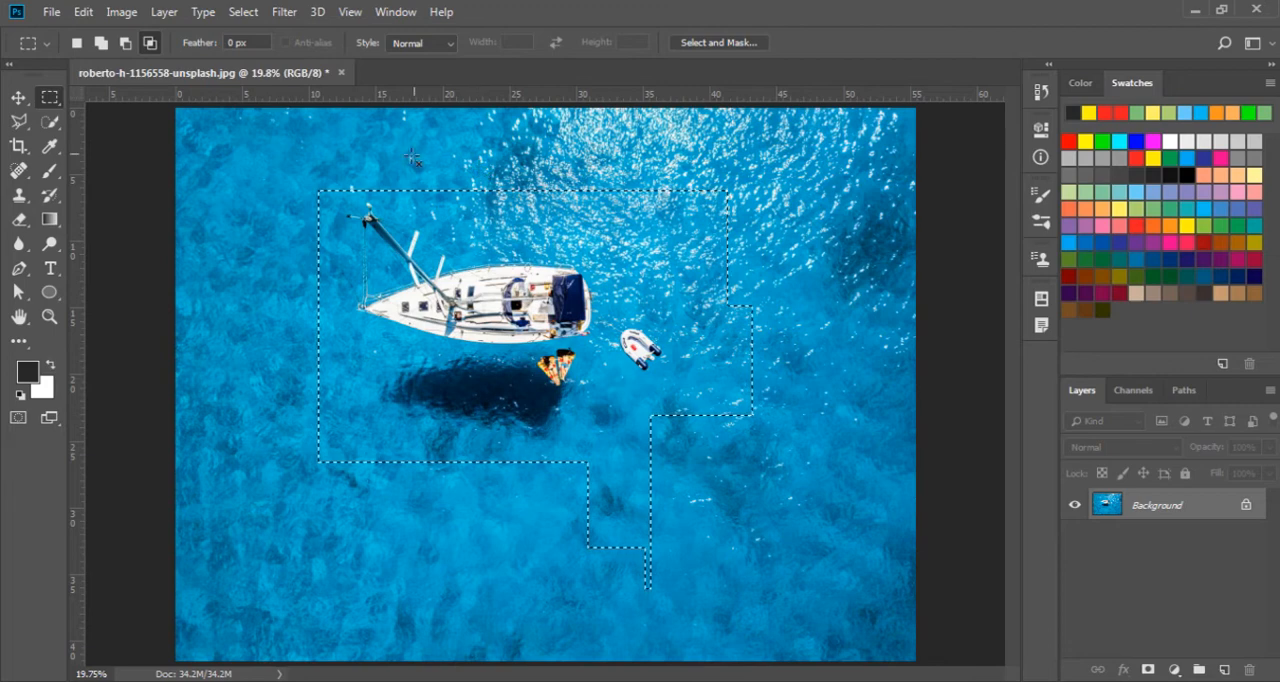
drag(413, 158, 683, 607)
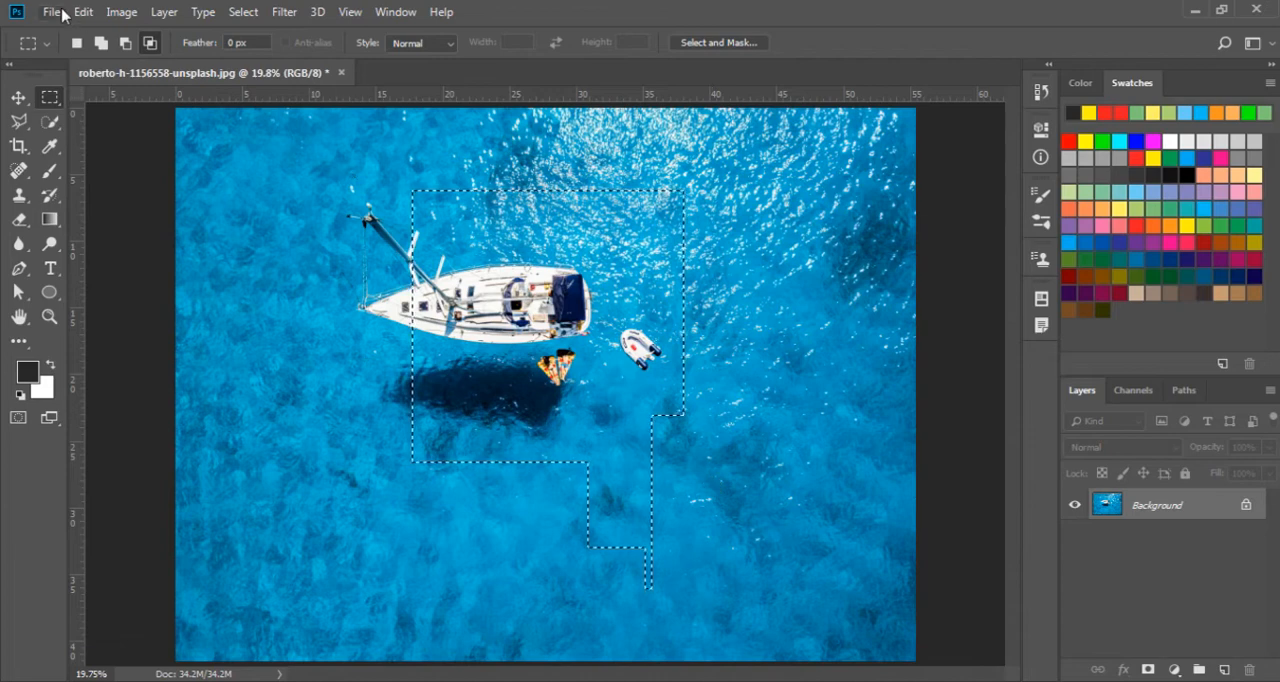
click(76, 43)
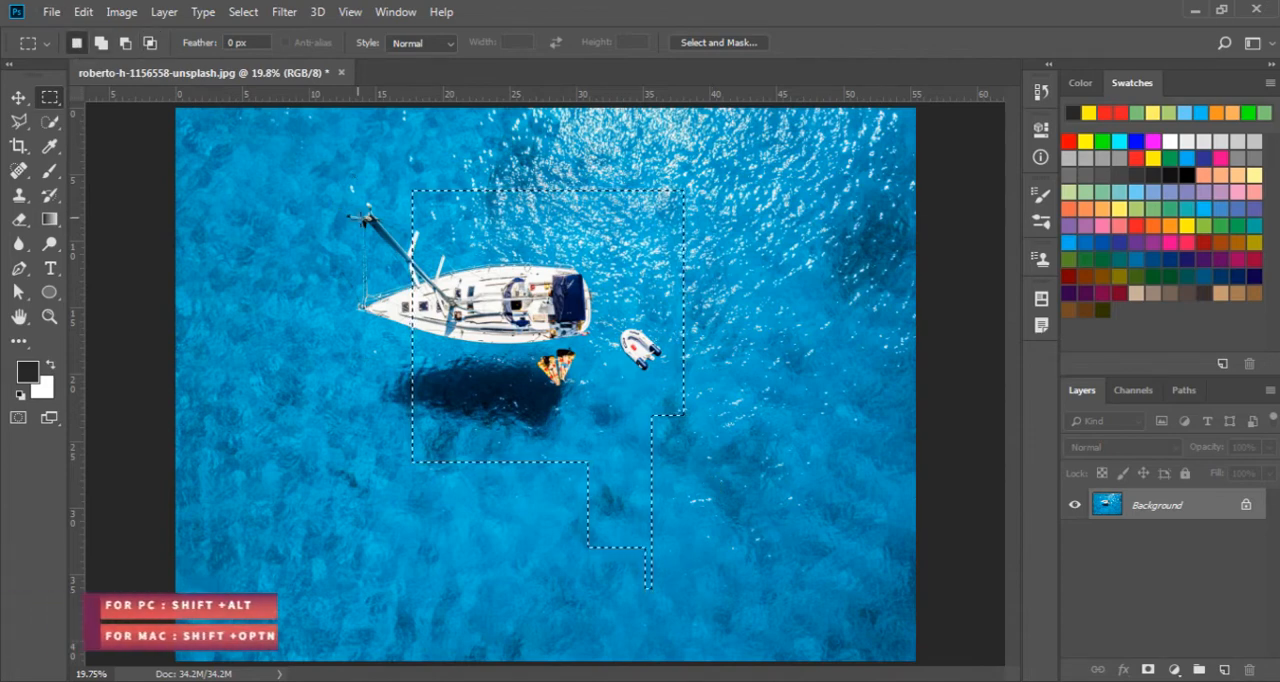
Intersect the selection with a wide rectangle over the hull, shadow and dinghy, and deselect the result
key(shift+alt)
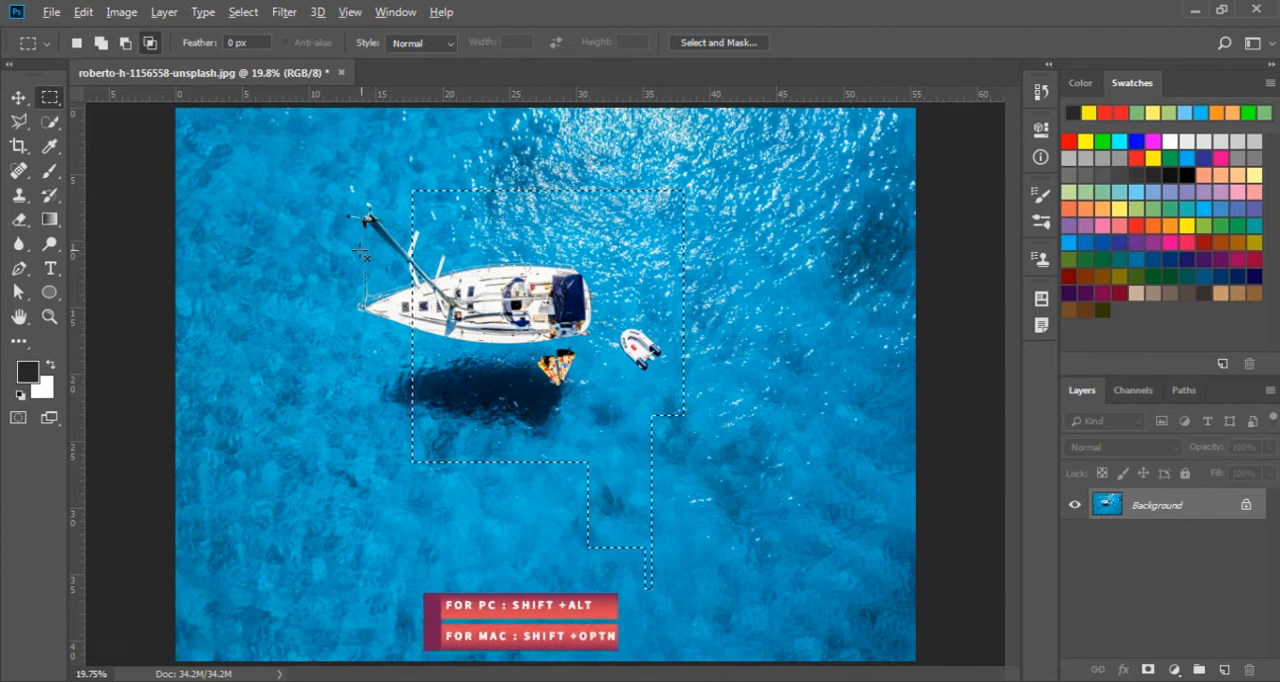
drag(359, 251, 731, 418)
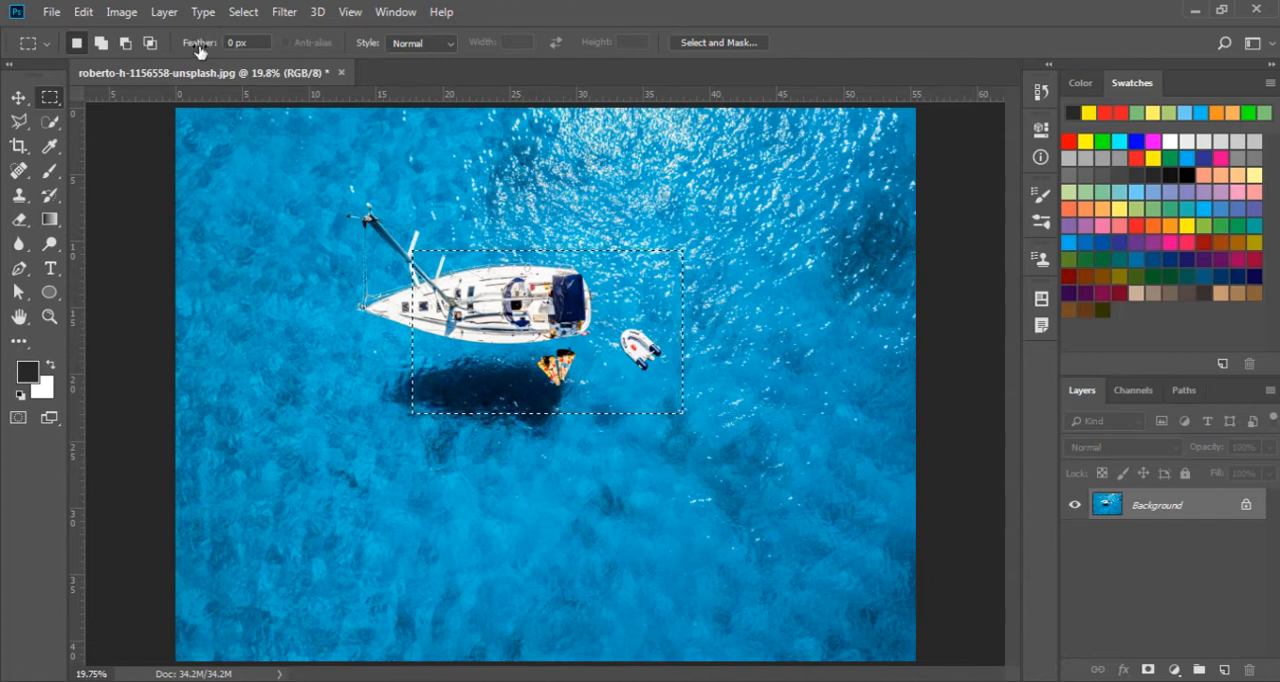
key(ctrl+d)
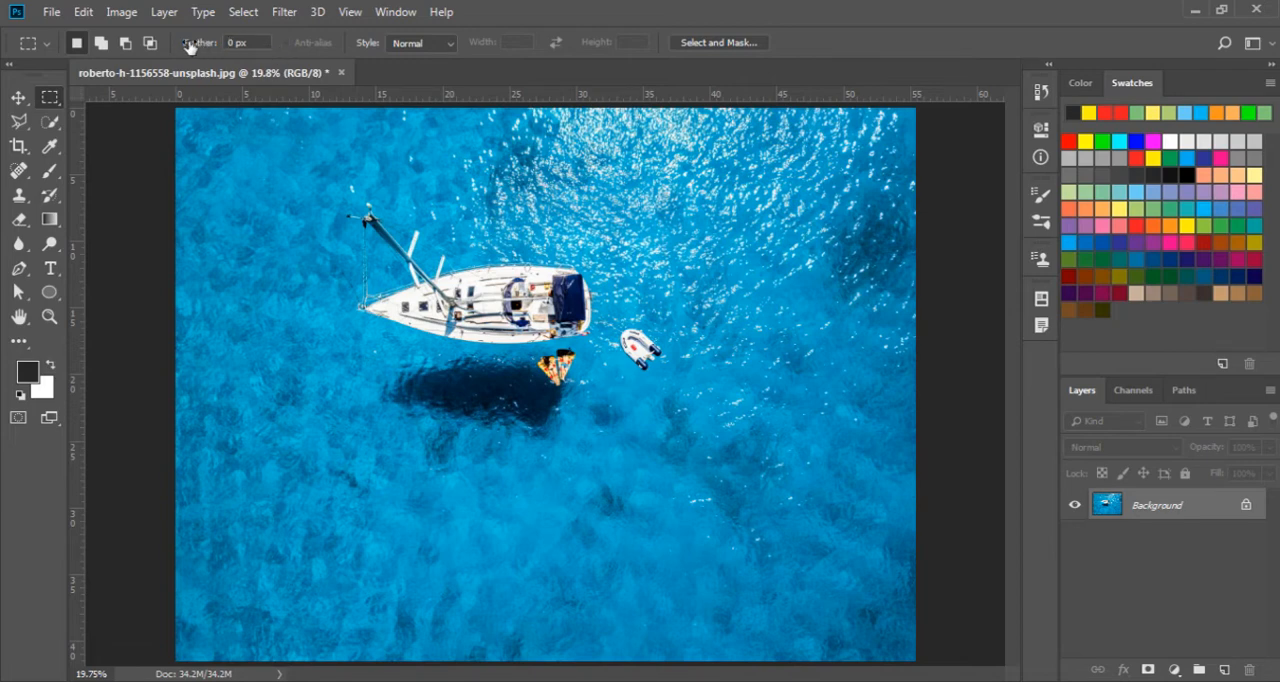
Set the marquee's feather to 34.8 px and select a rectangle around the sailboat, its shadow and the dinghy
drag(190, 45, 360, 61)
drag(190, 45, 274, 49)
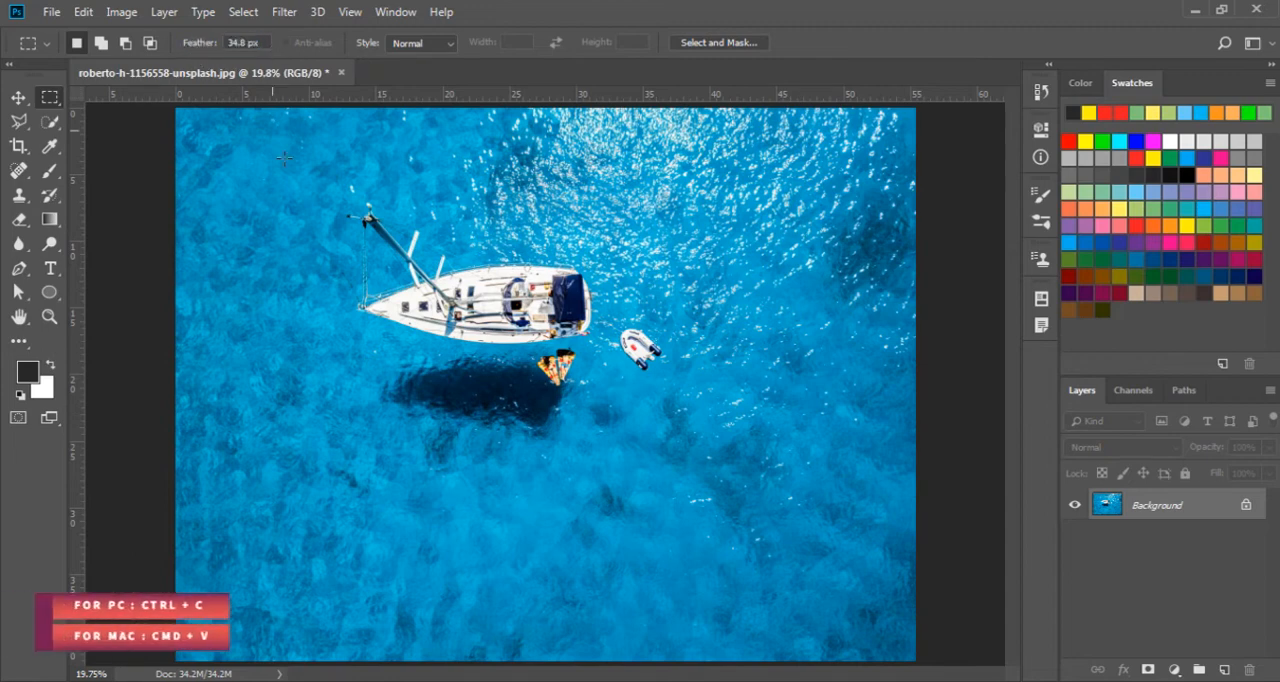
drag(310, 193, 691, 440)
Copy the feathered selection, paste it as a new layer and hide the Background layer
key(ctrl+c)
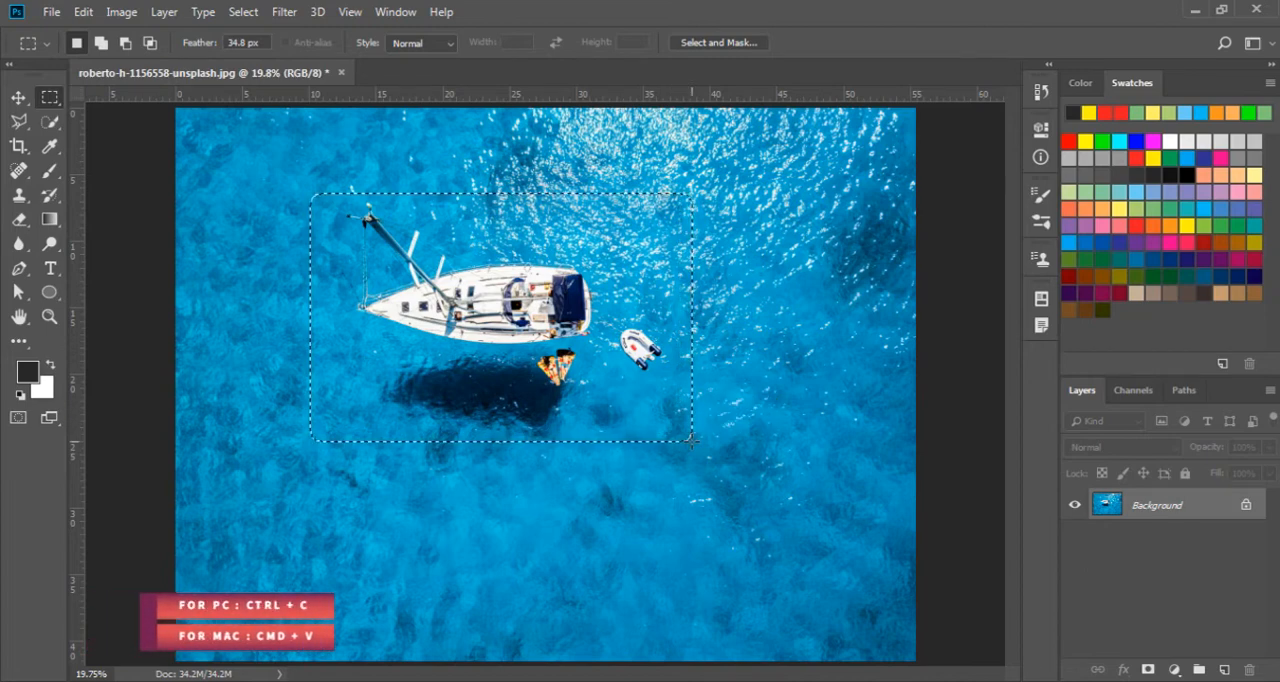
key(ctrl+v)
click(1076, 538)
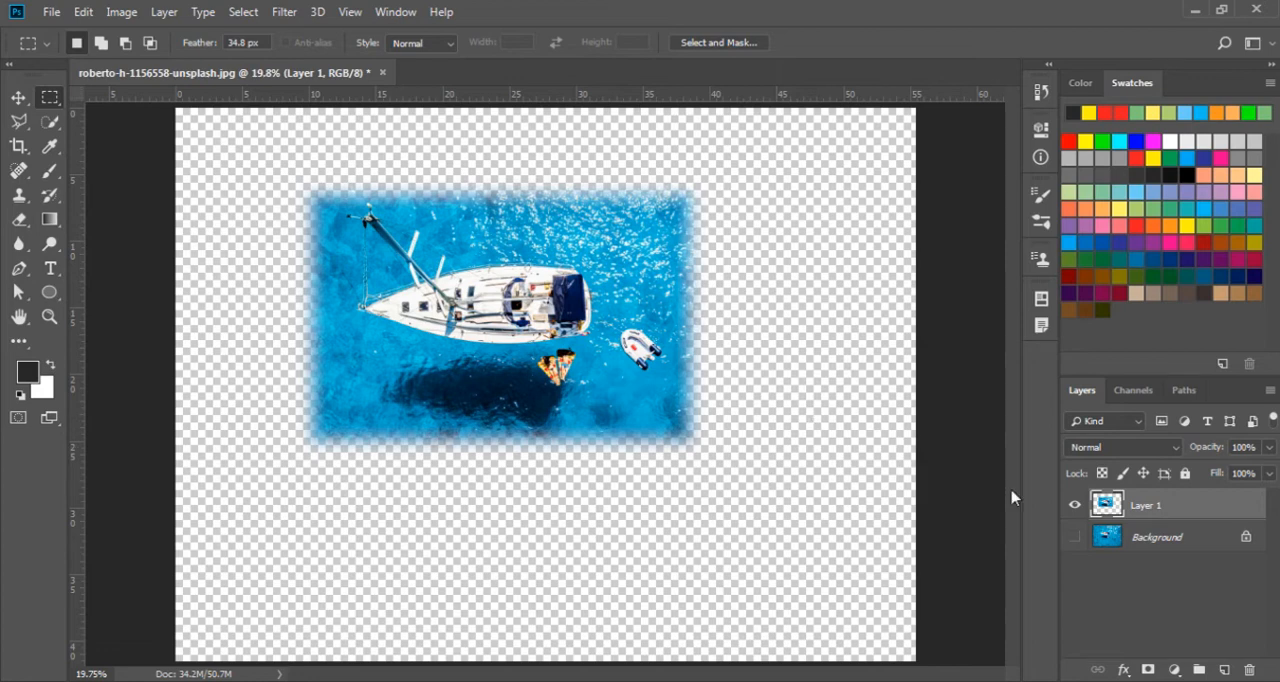
Show the Background layer again and merge the pasted layer down into it
click(1075, 537)
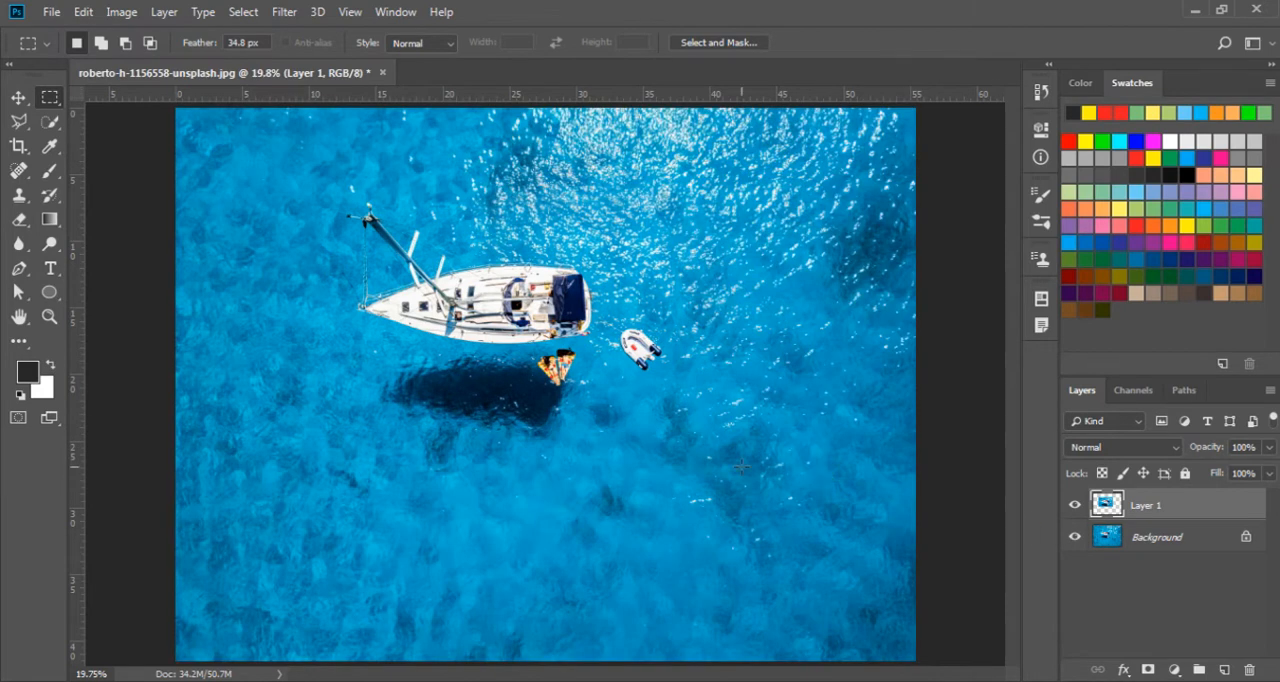
key(ctrl+e)
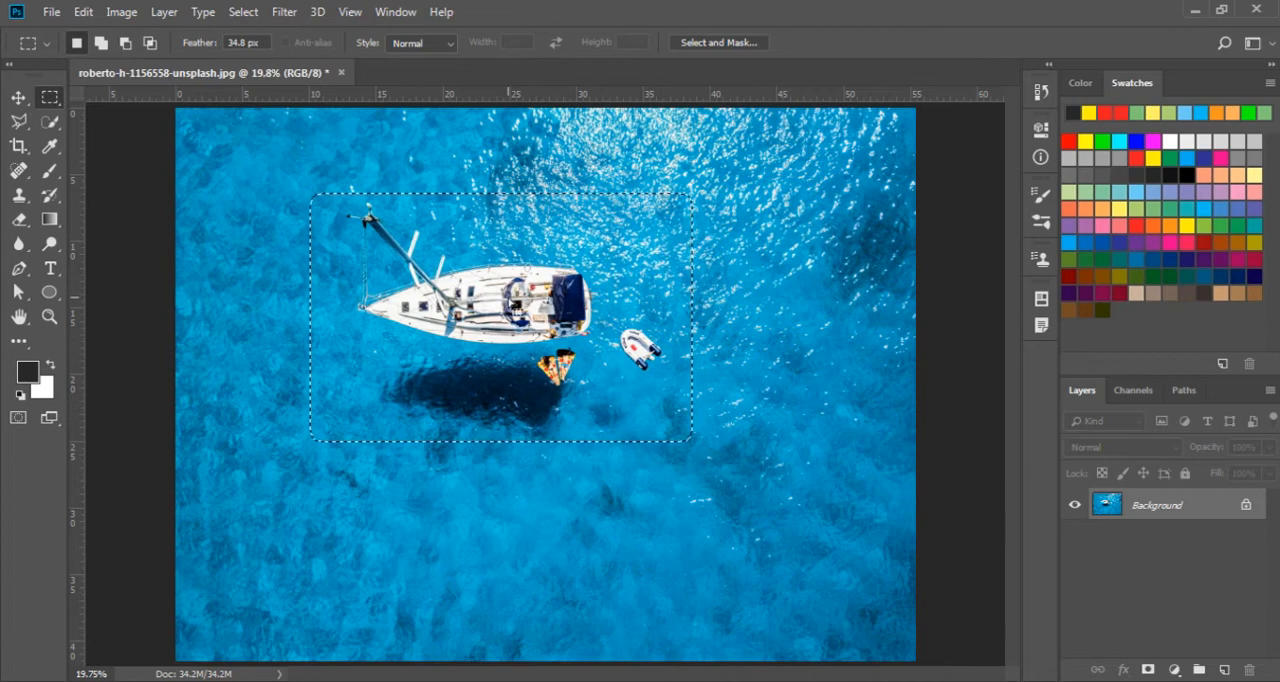
Draw a tall, narrow rectangular selection at the sailboat's bow with a Fixed Ratio of width 1.04 to height 6.007
click(432, 46)
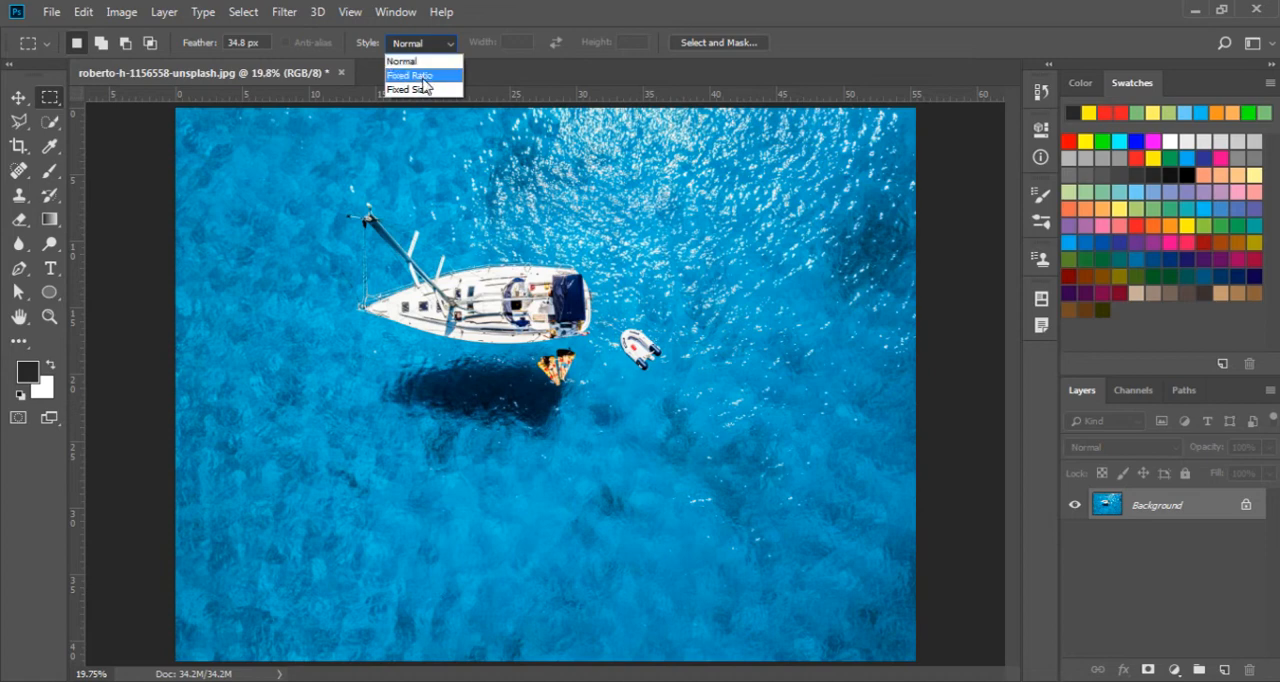
click(436, 84)
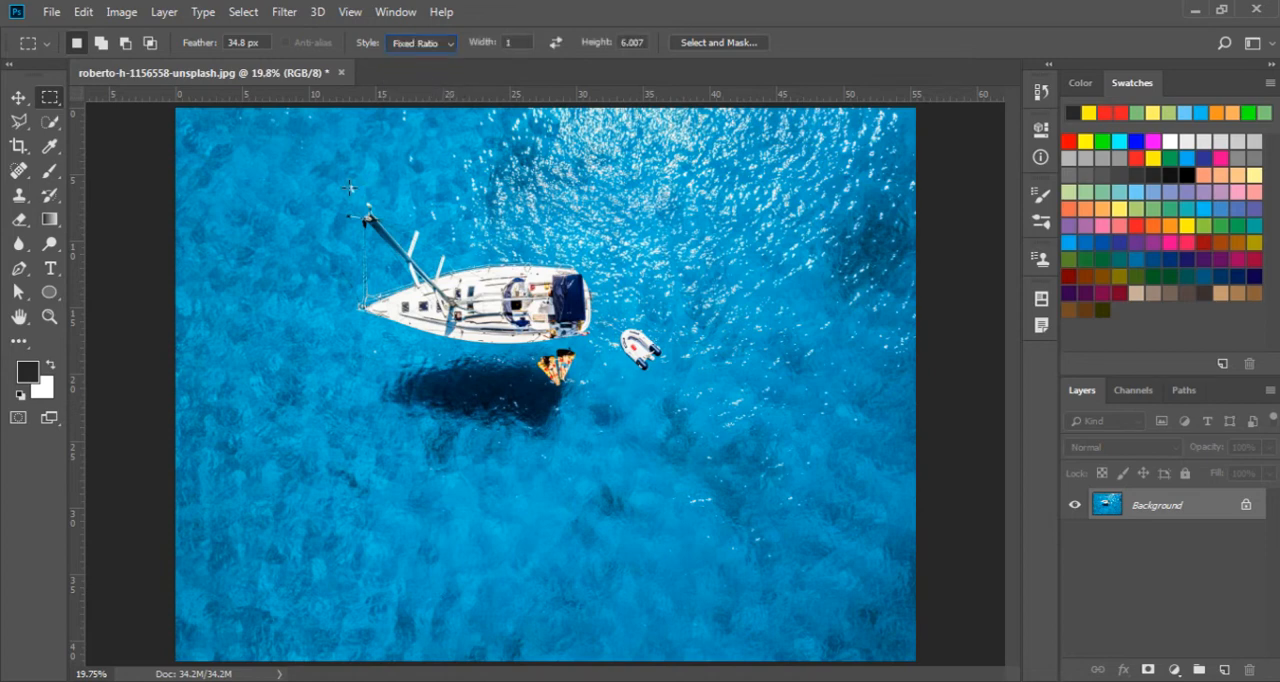
click(503, 45)
text(1.04)
drag(330, 188, 344, 268)
drag(470, 262, 612, 492)
Swap the fixed ratio's width and height and draw a wide, flat rectangular selection
click(557, 42)
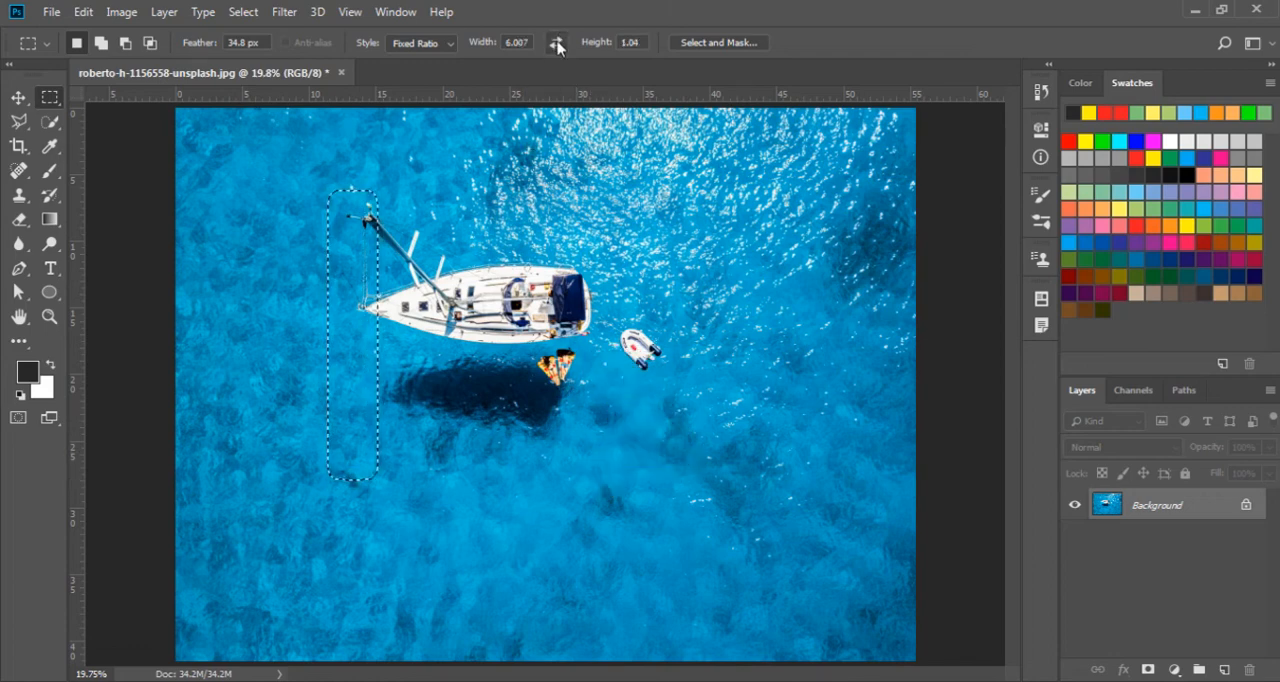
drag(565, 300, 770, 430)
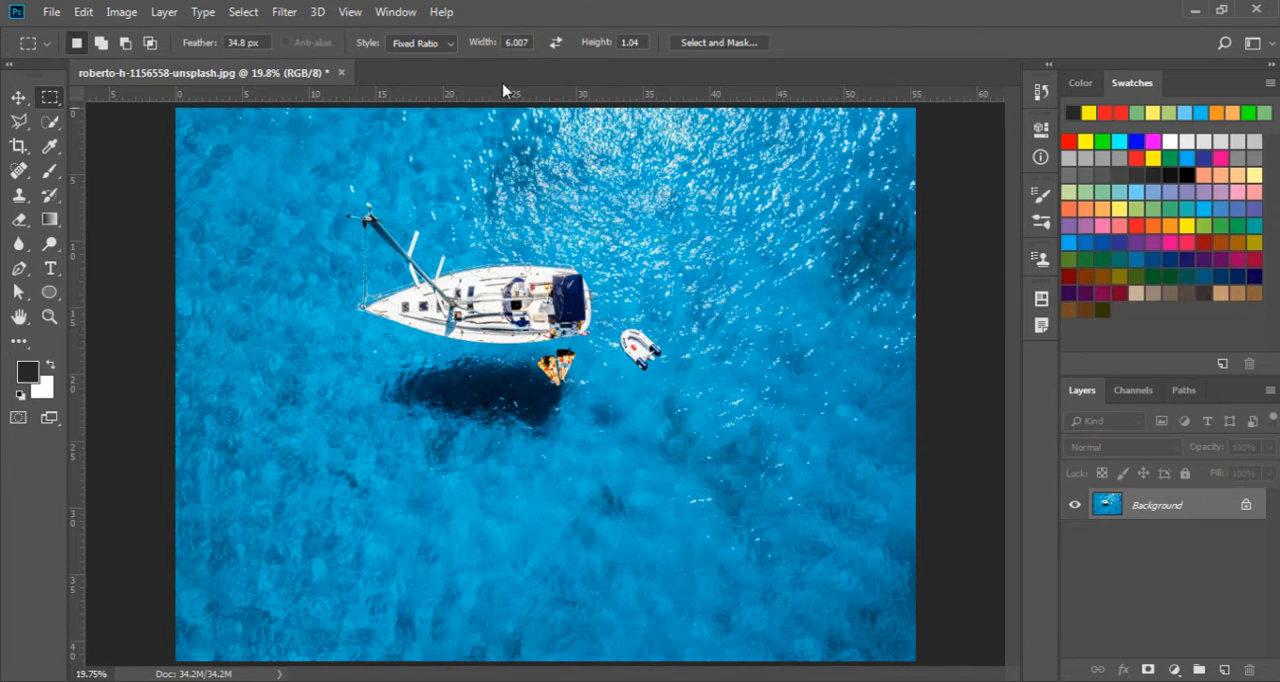
Switch the marquee style to Fixed Size and place a 663 x 250 px selection on the photo
click(428, 44)
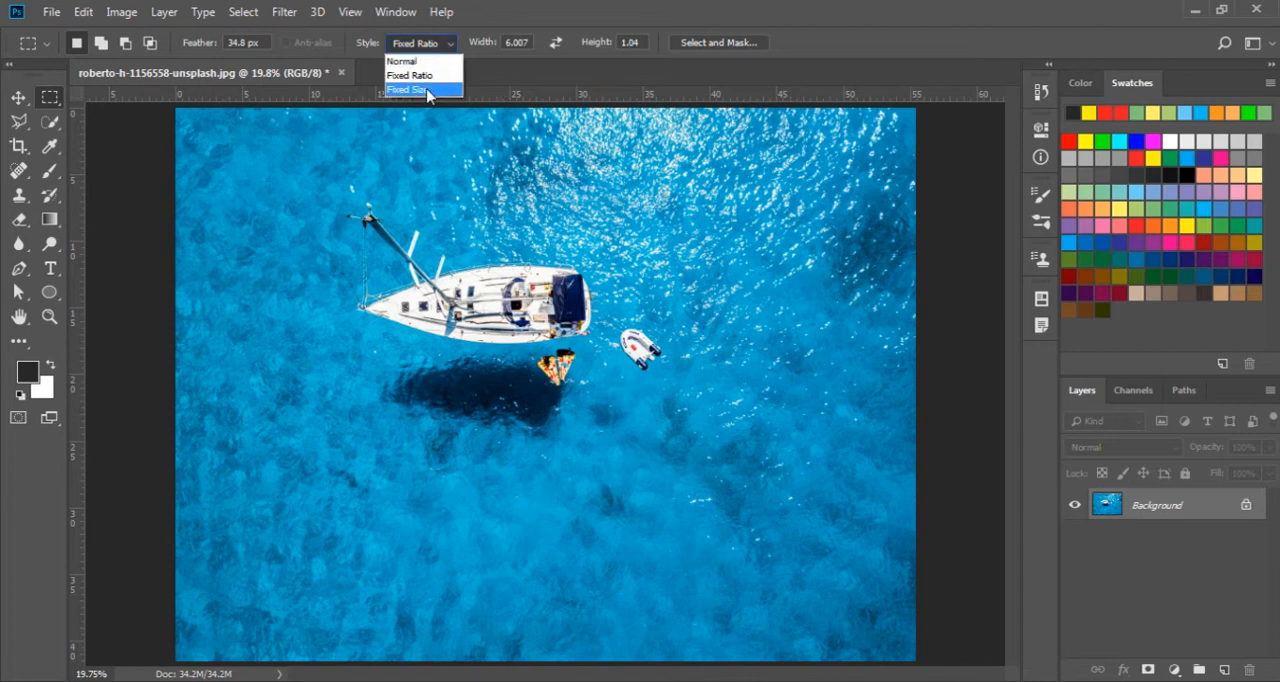
click(428, 90)
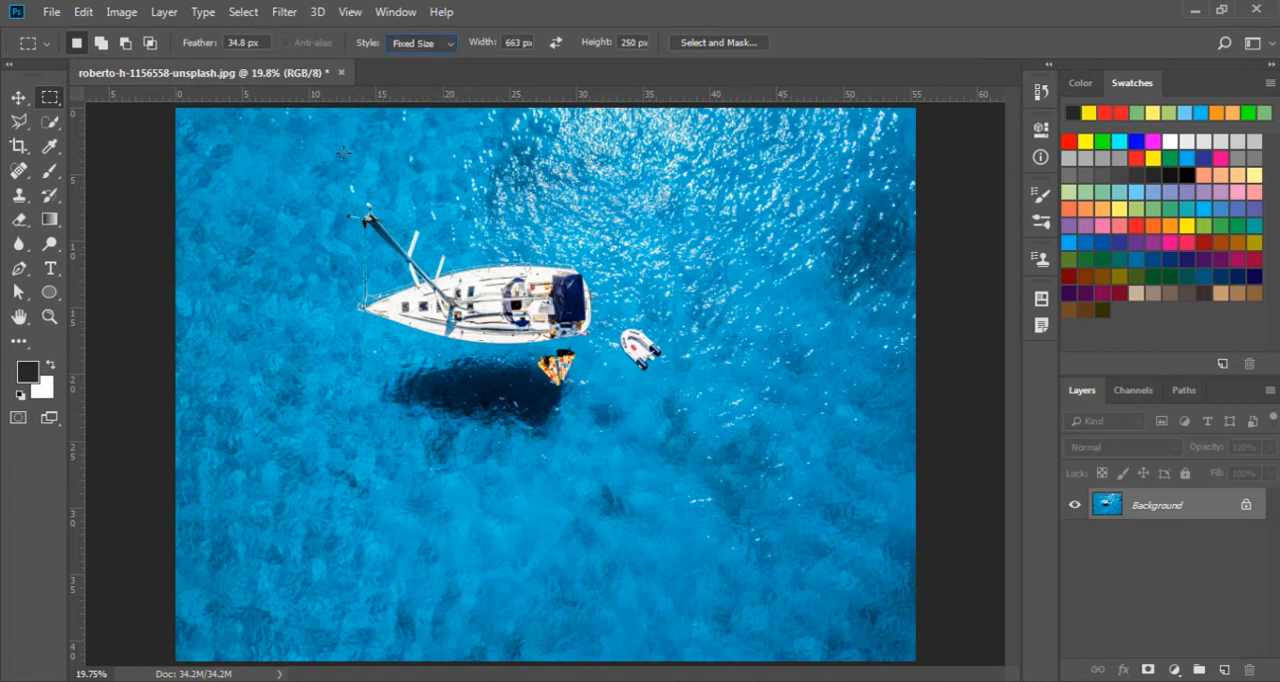
drag(329, 188, 346, 450)
Increase the fixed selection width, place the 250 px high selection above the boat and over its shadow, and deselect
drag(484, 46, 586, 60)
click(507, 173)
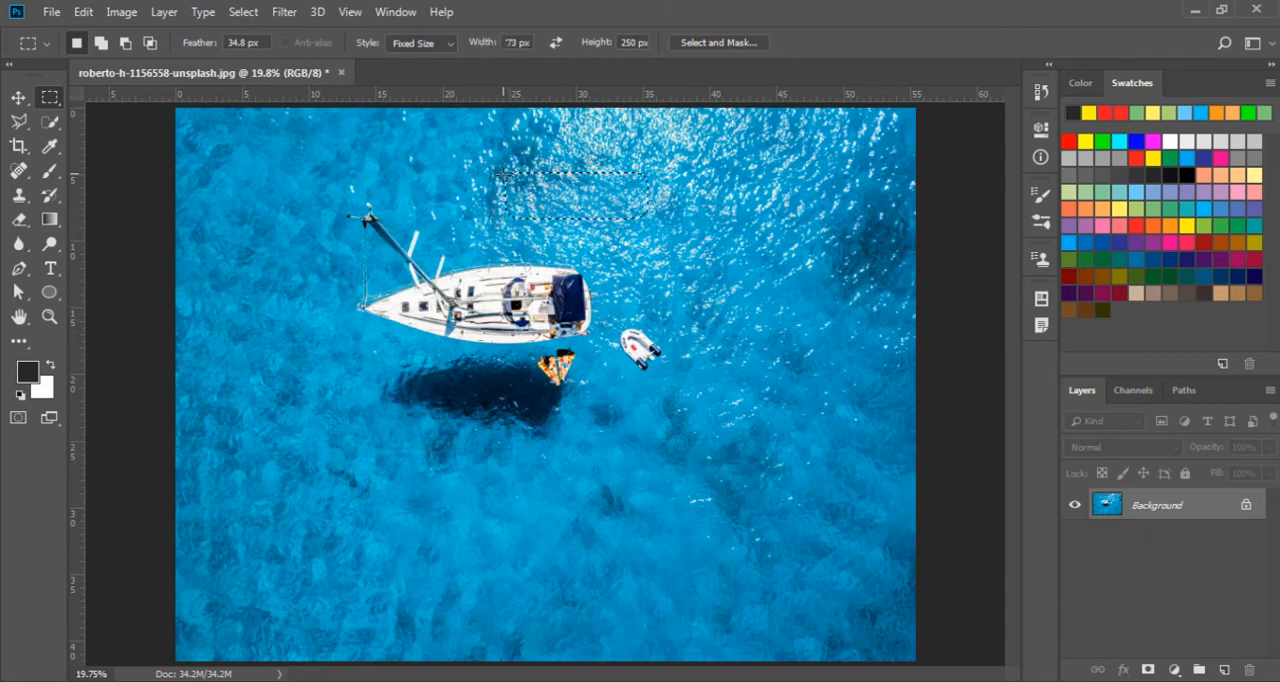
drag(543, 217, 406, 417)
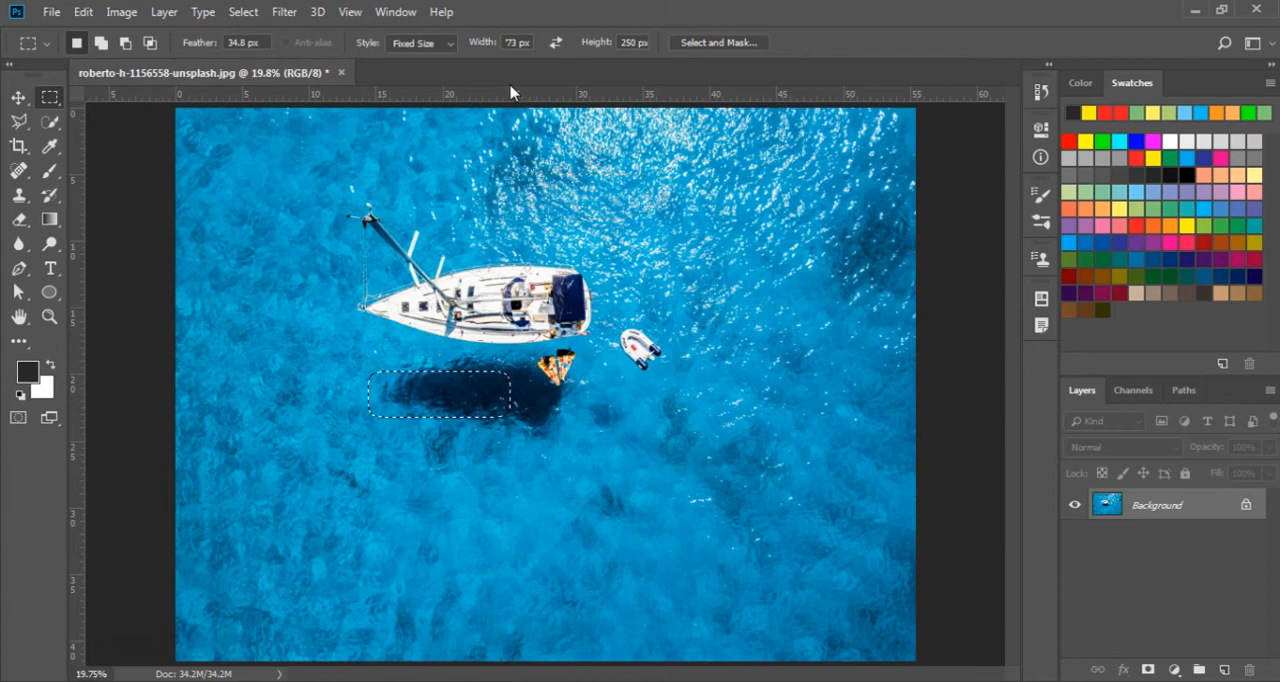
key(ctrl+d)
Select an ellipse around the sailboat, its shadow and the dinghy with the Elliptical Marquee tool
right_click(52, 103)
click(89, 116)
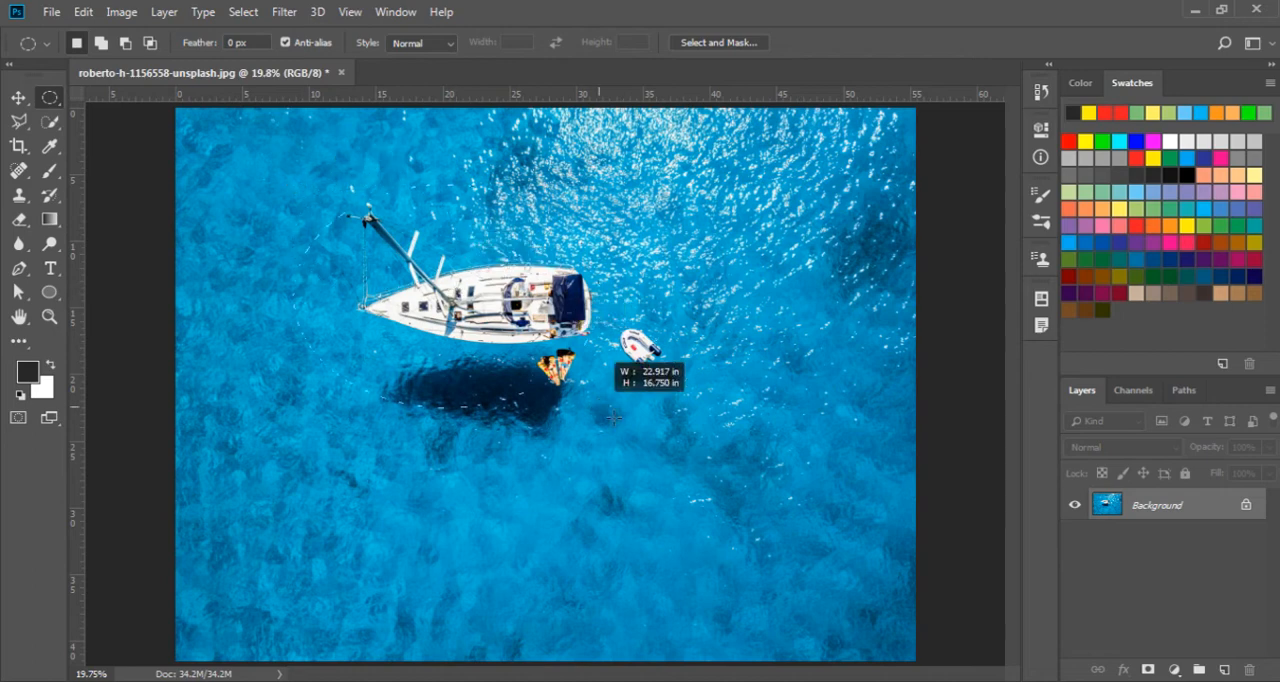
drag(706, 495, 294, 184)
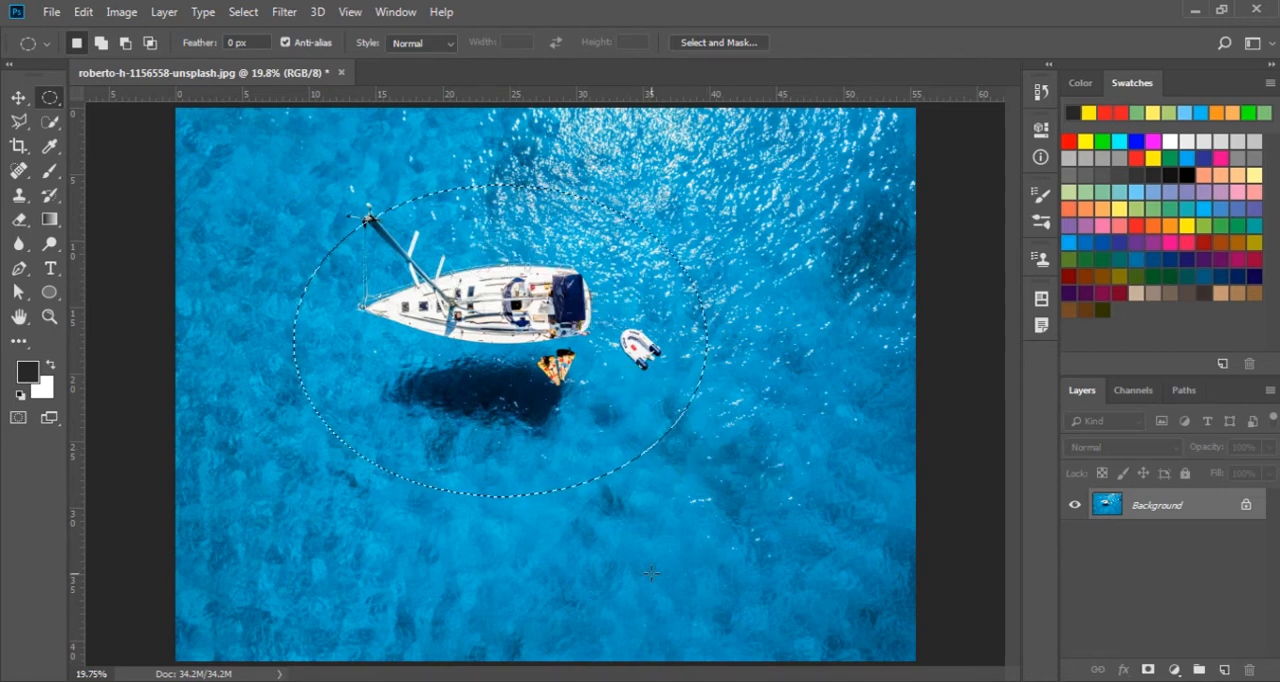
Copy the ellipse to a new layer, hide the Background and inspect the cutout's anti-aliased edge at 400%
key(ctrl+j)
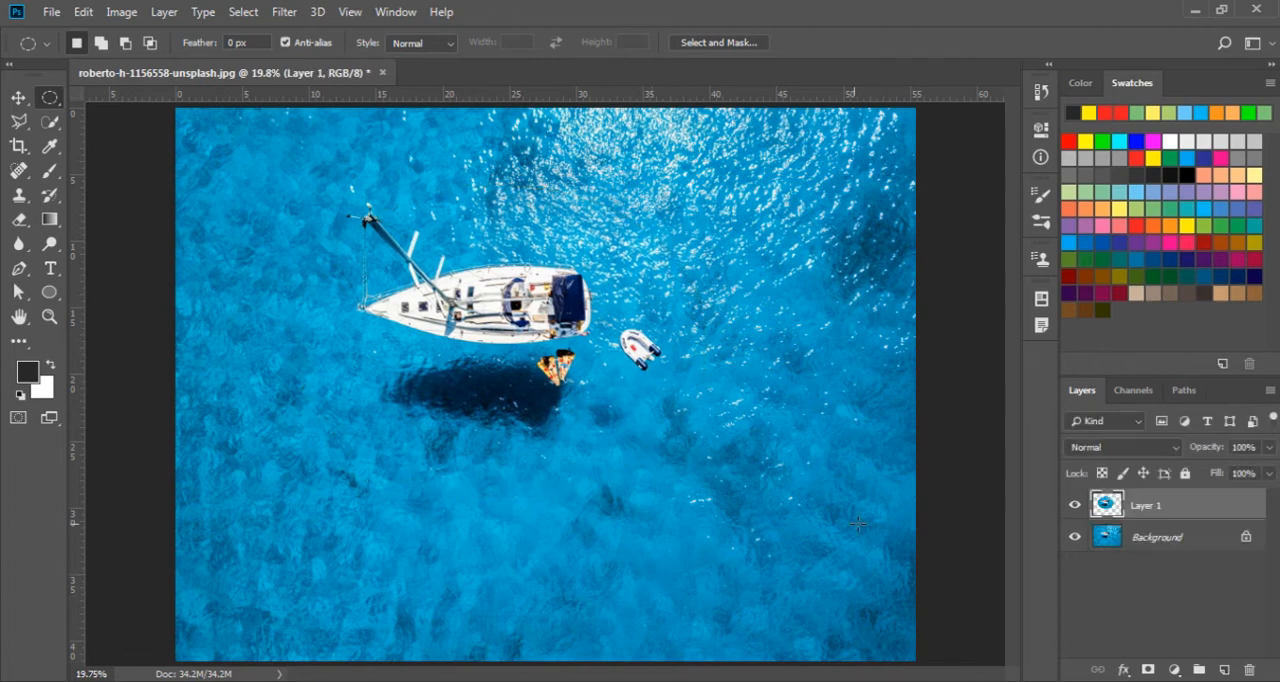
click(1074, 537)
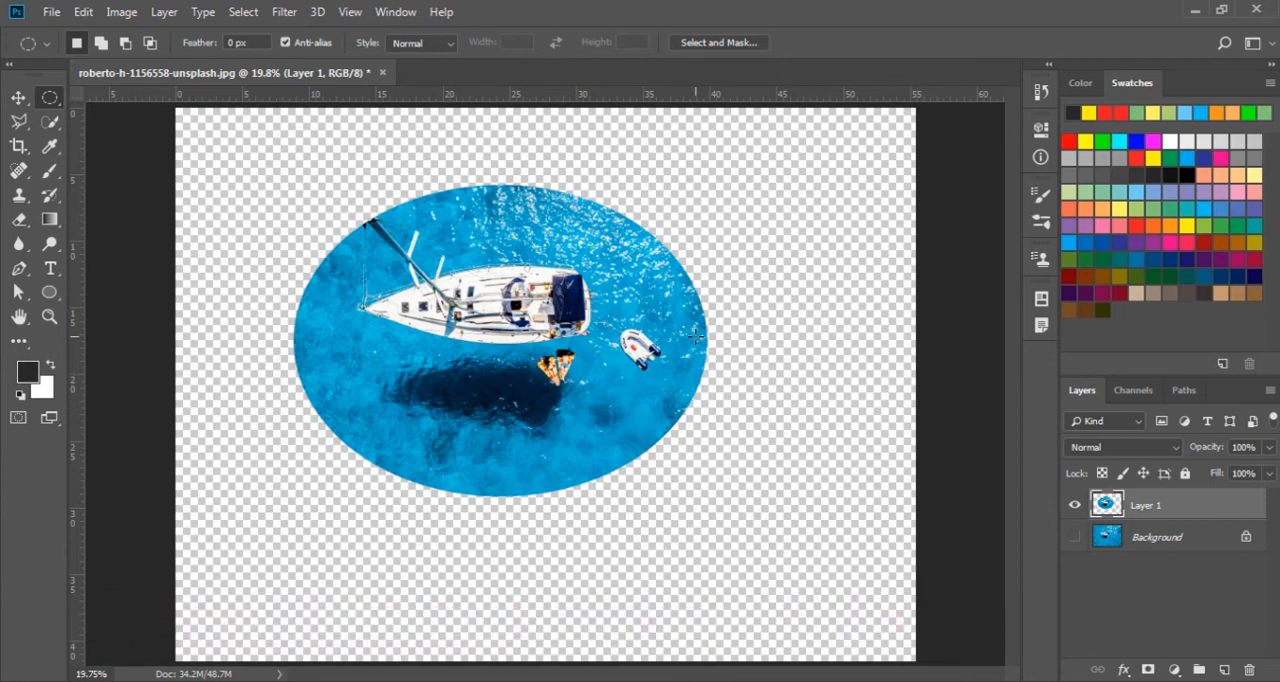
key(z)
drag(709, 343, 806, 357)
click(756, 355)
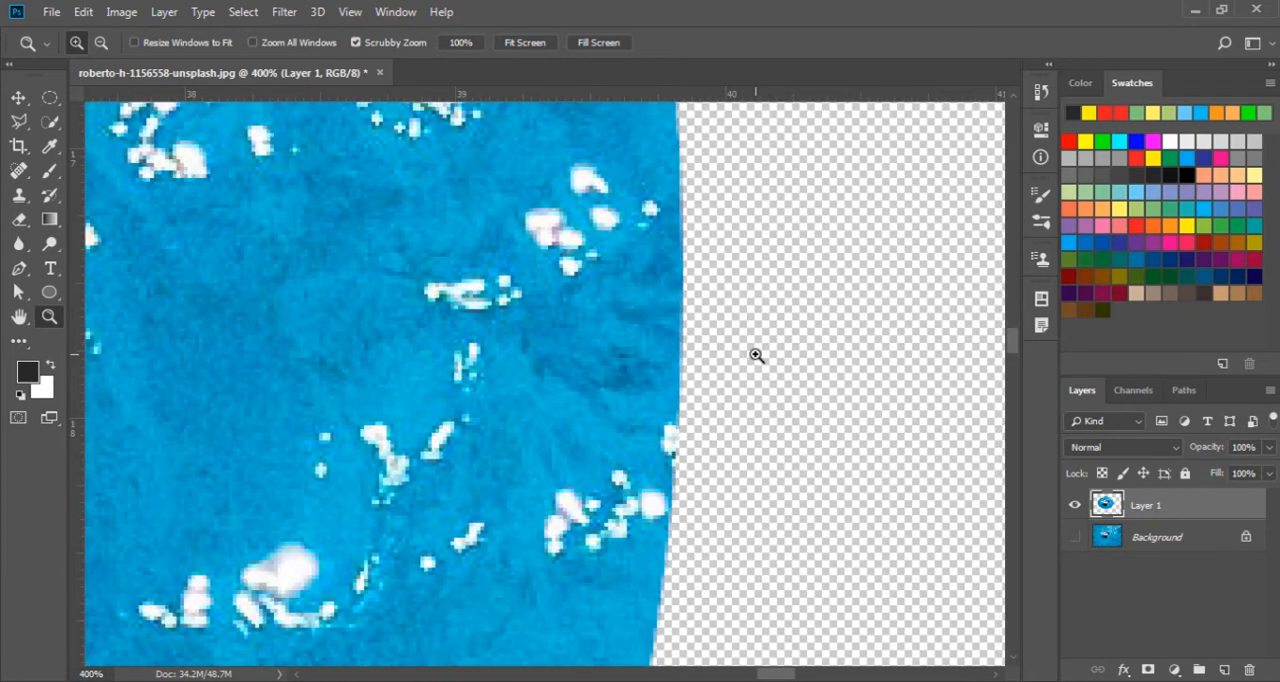
drag(505, 380, 505, 380)
Undo the layer copy of the ellipse and the elliptical selection
key(ctrl+z)
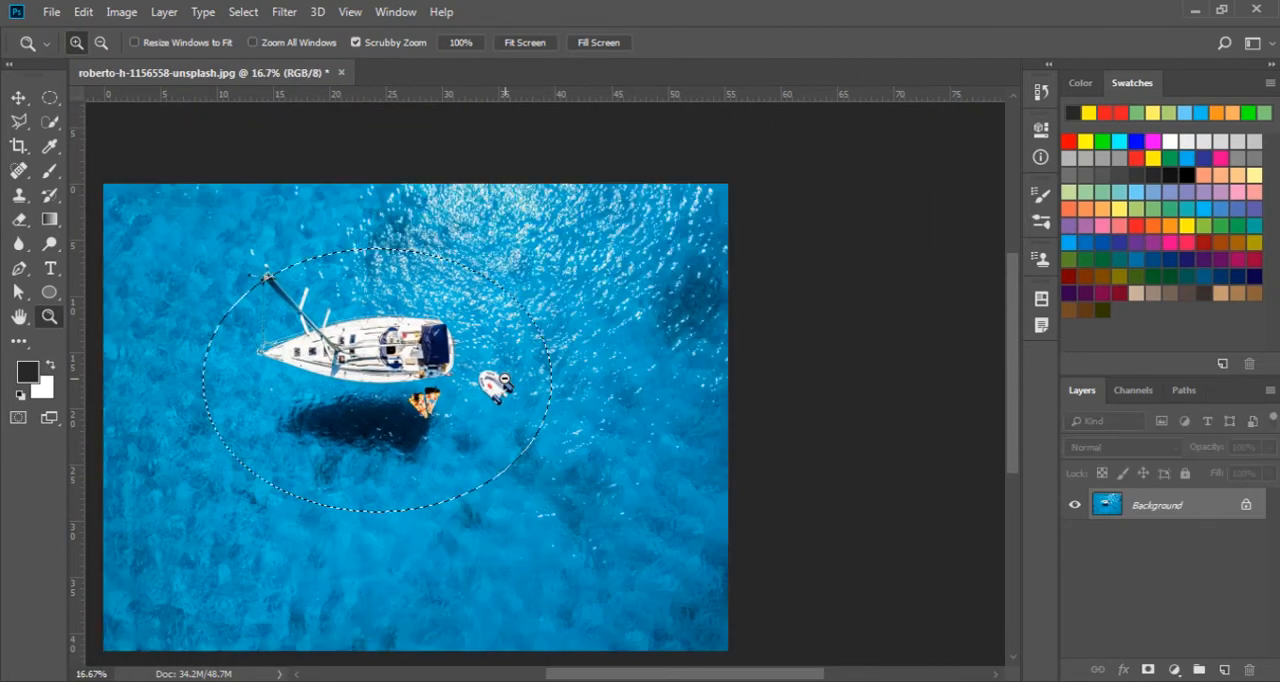
key(ctrl+z)
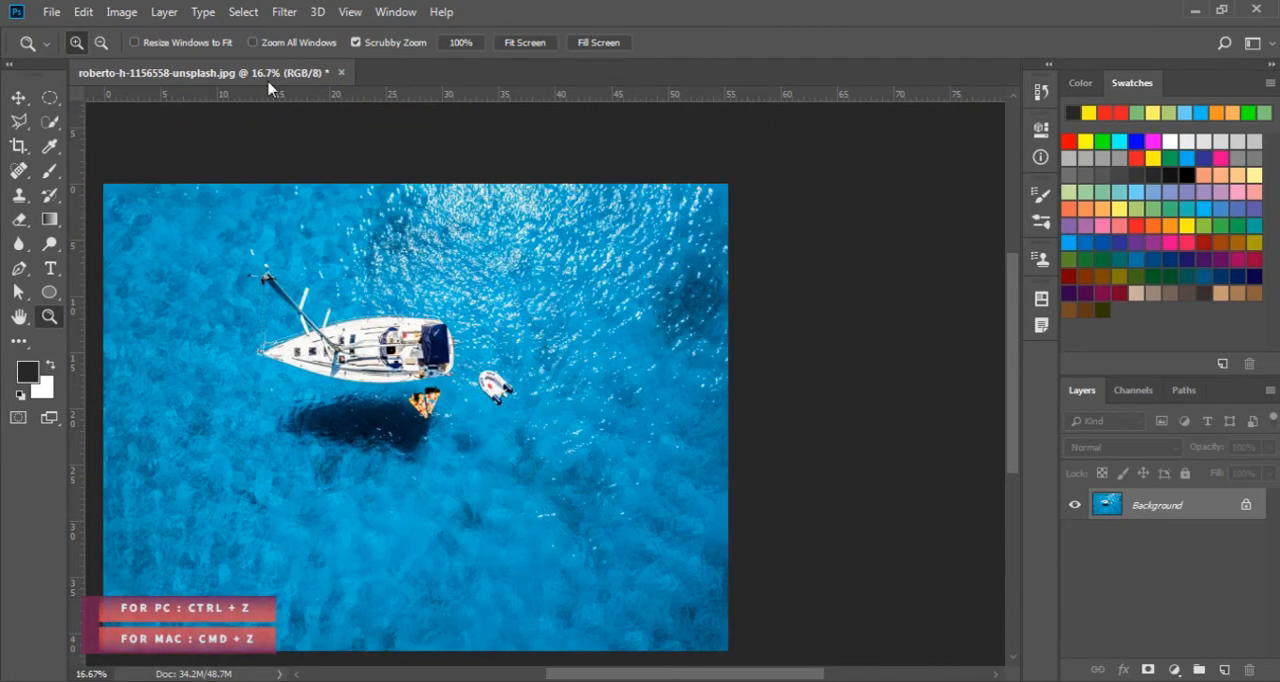
Turn off Anti-alias for the Elliptical Marquee tool and select an ellipse around the sailboat and dinghy
click(50, 97)
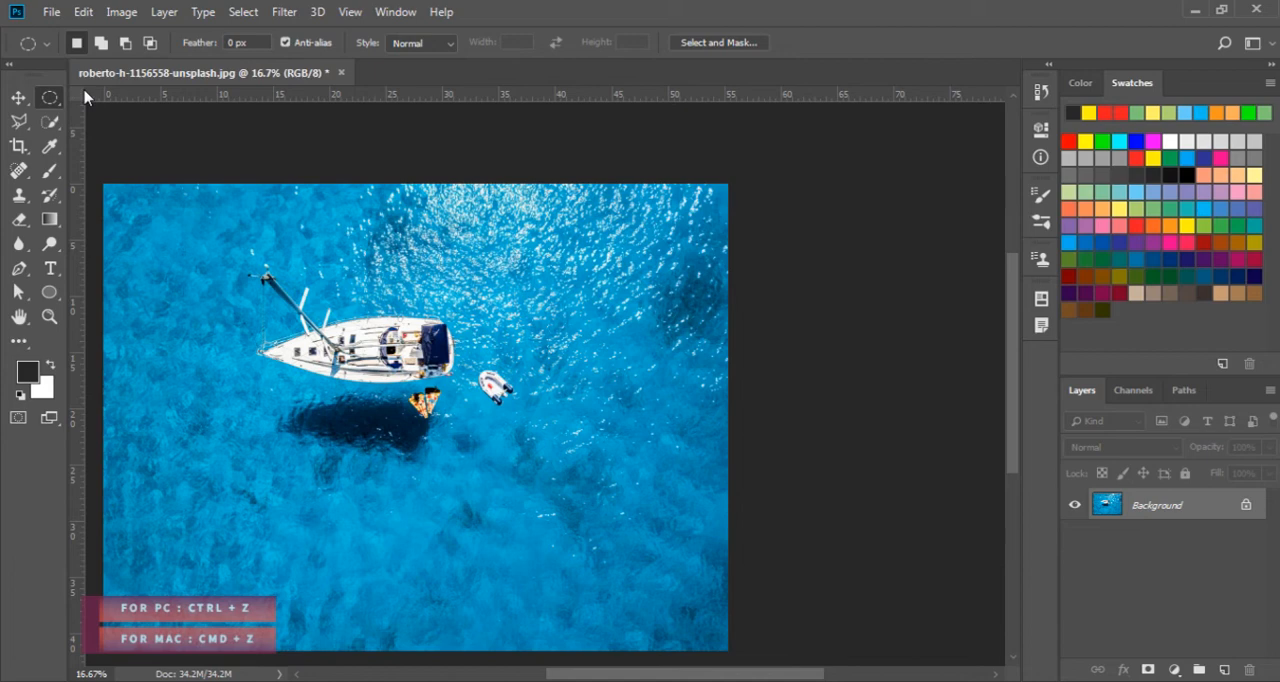
click(285, 42)
drag(232, 236, 537, 479)
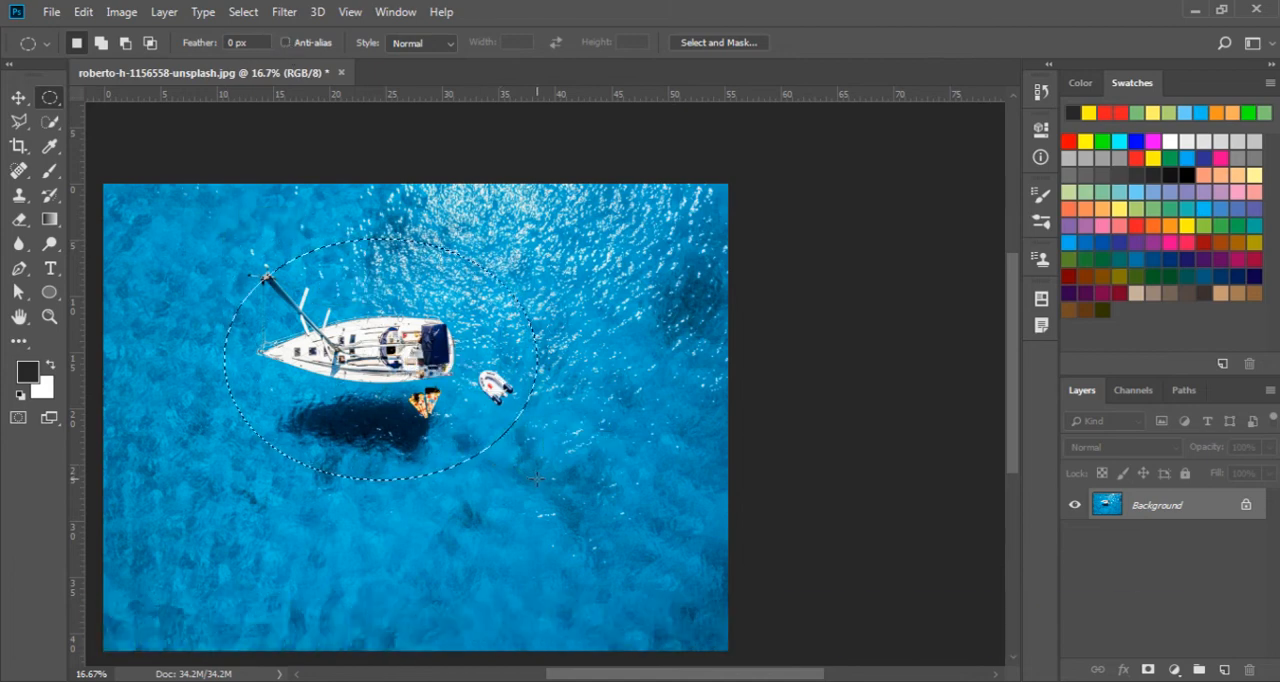
Copy the ellipse drawn without Anti-alias to a new layer and hide the Background layer
key(ctrl+j)
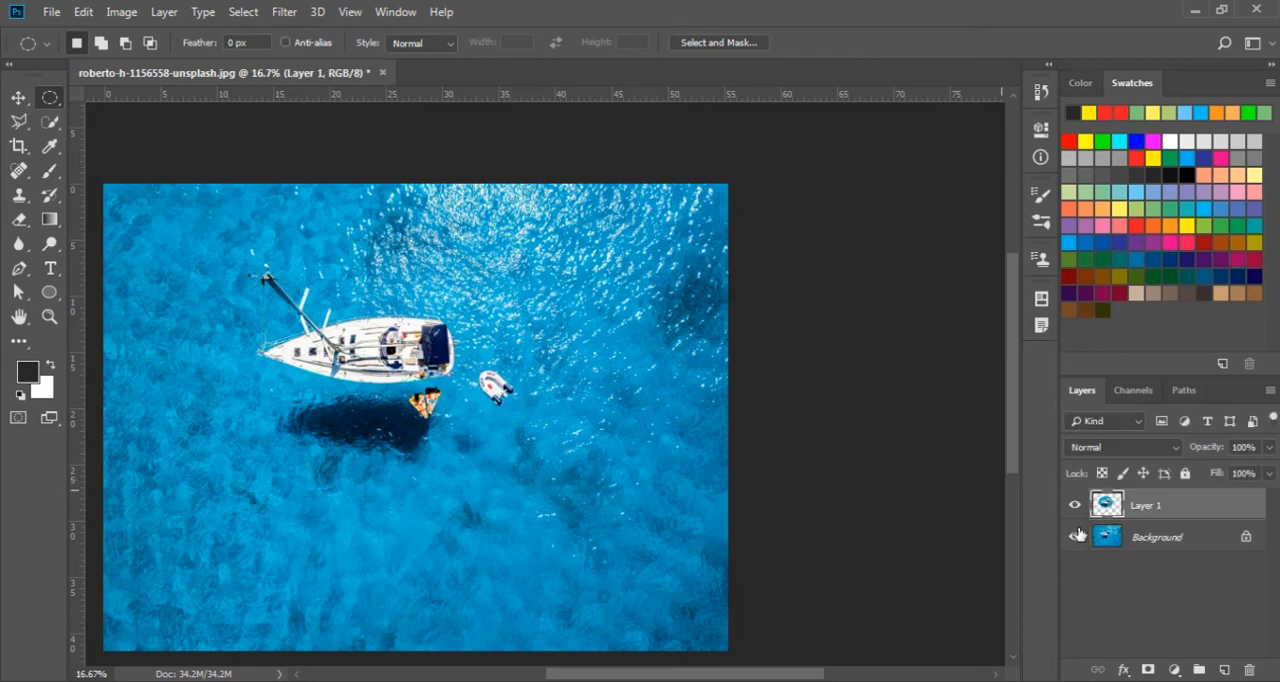
click(1077, 539)
Examine the right edge of the elliptical cutout made without Anti-alias at 500% zoom
key(z)
click(540, 338)
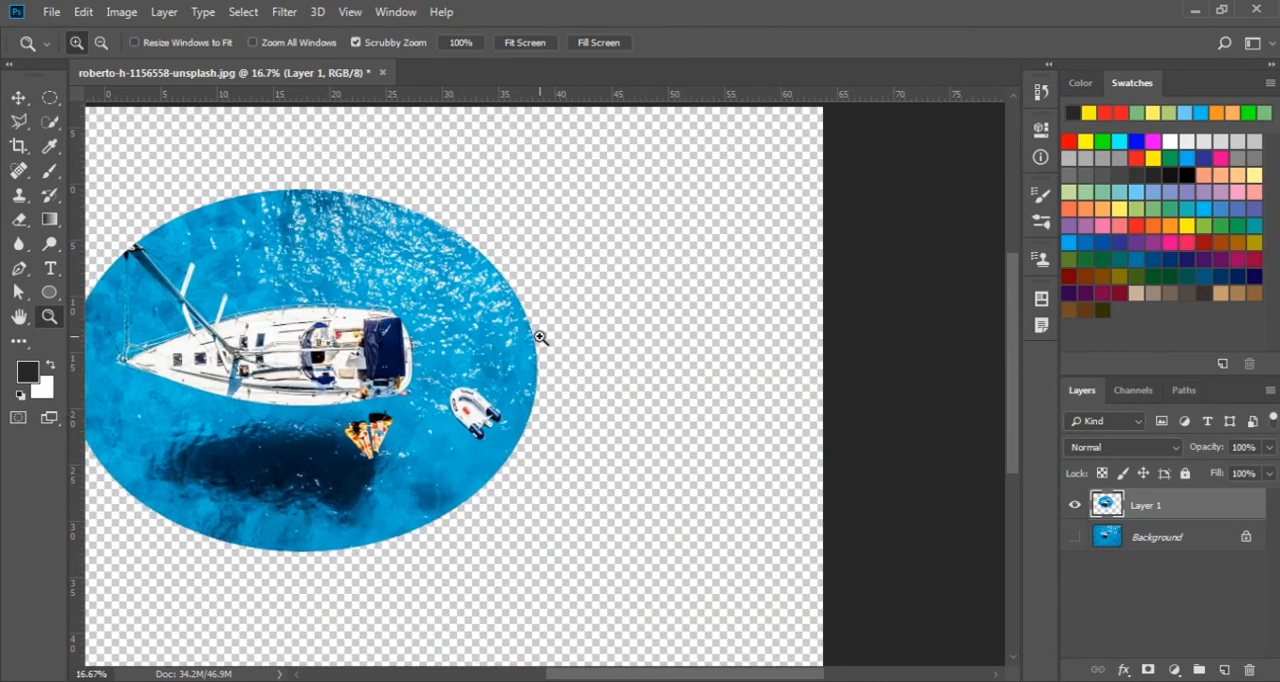
click(540, 338)
click(525, 340)
click(527, 341)
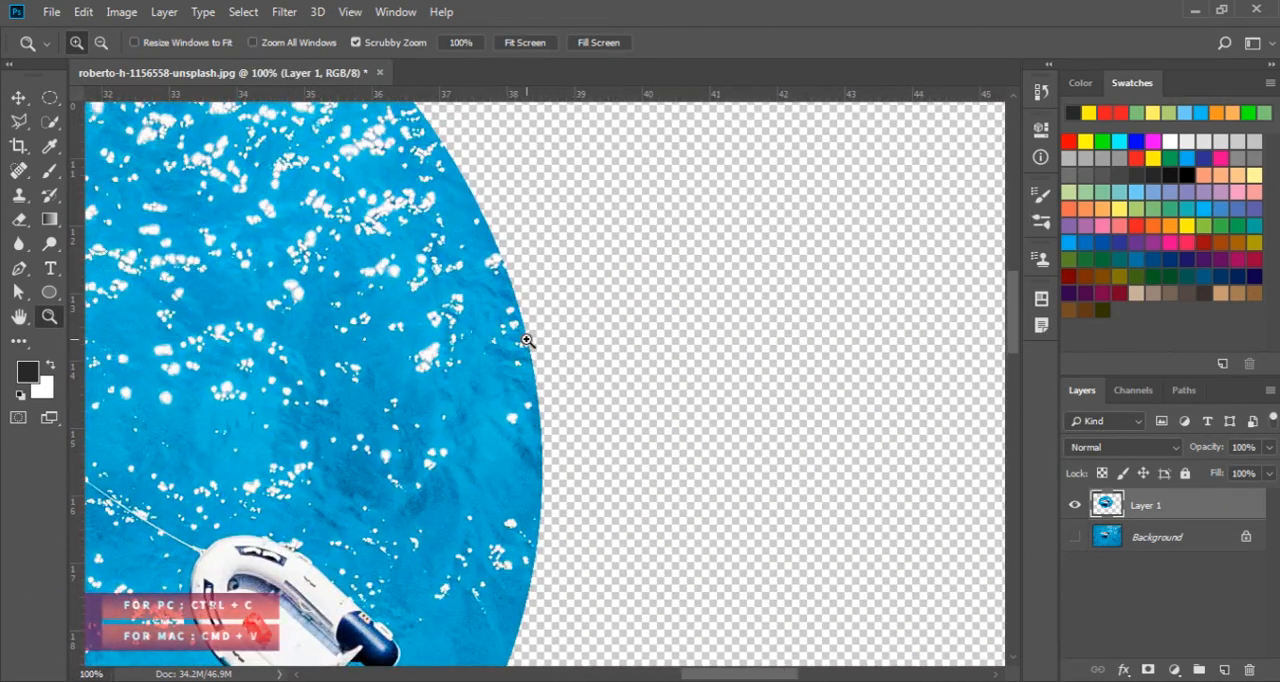
click(527, 341)
click(527, 341)
click(527, 341)
click(527, 341)
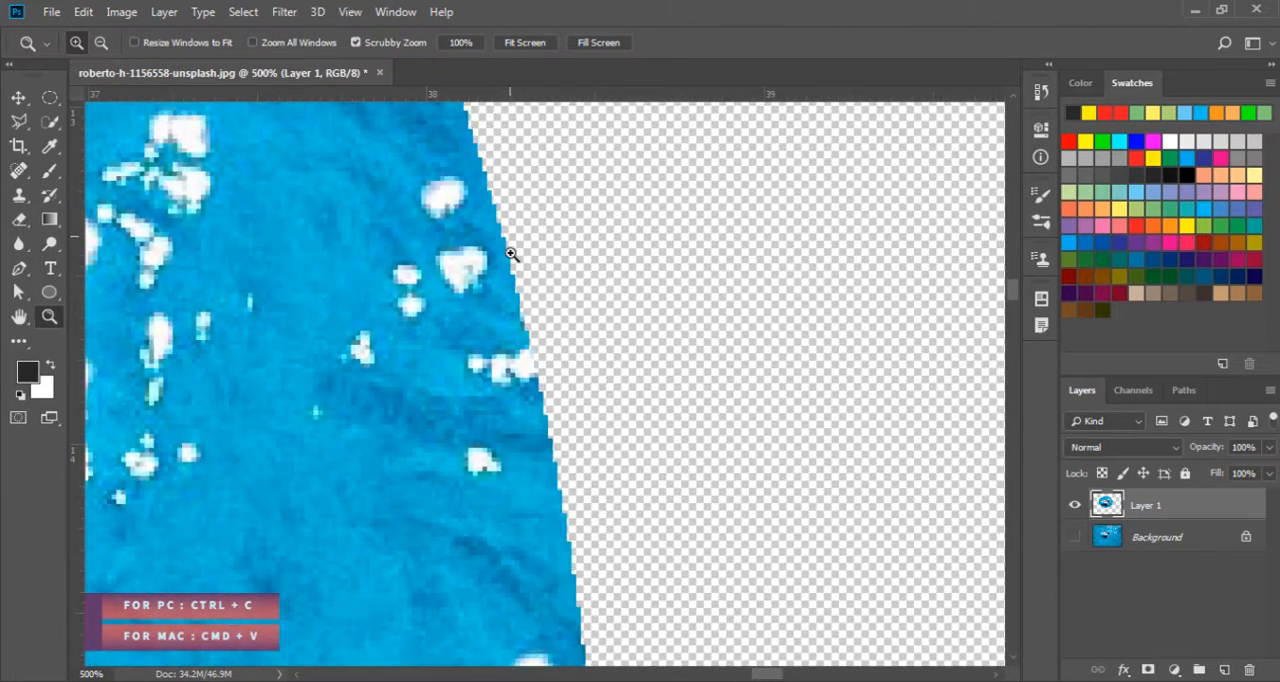
drag(529, 479, 494, 177)
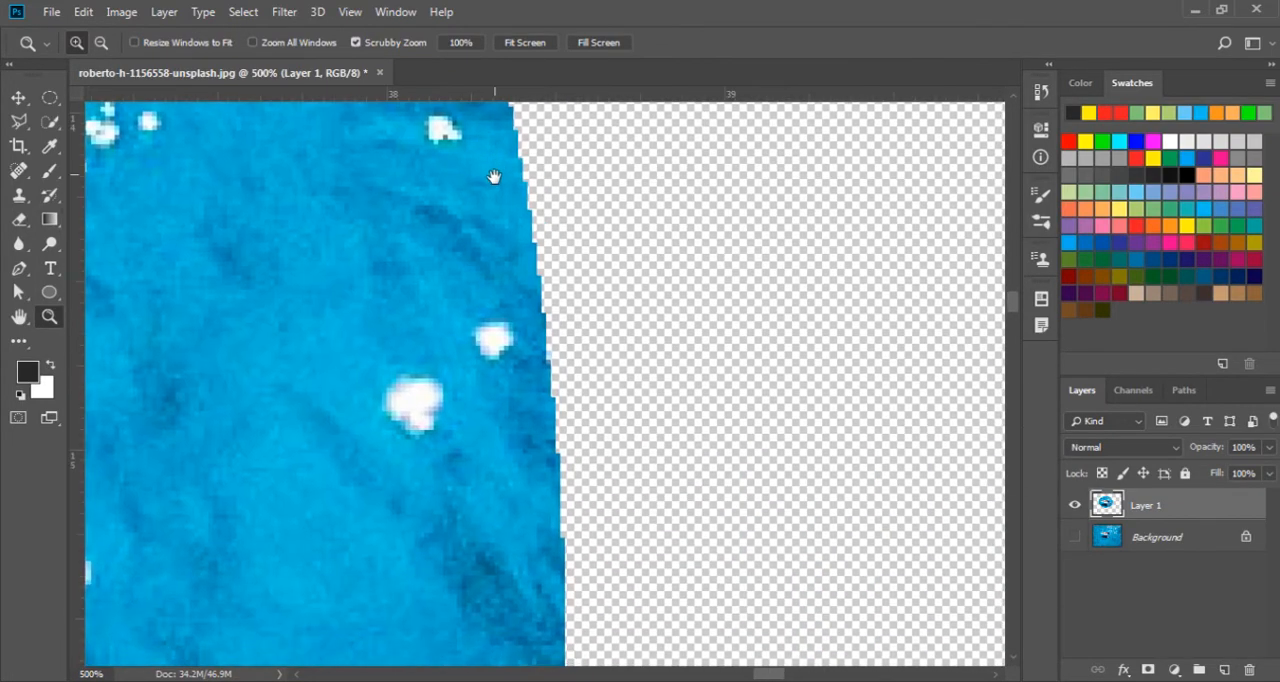
drag(535, 498, 507, 511)
drag(456, 236, 507, 529)
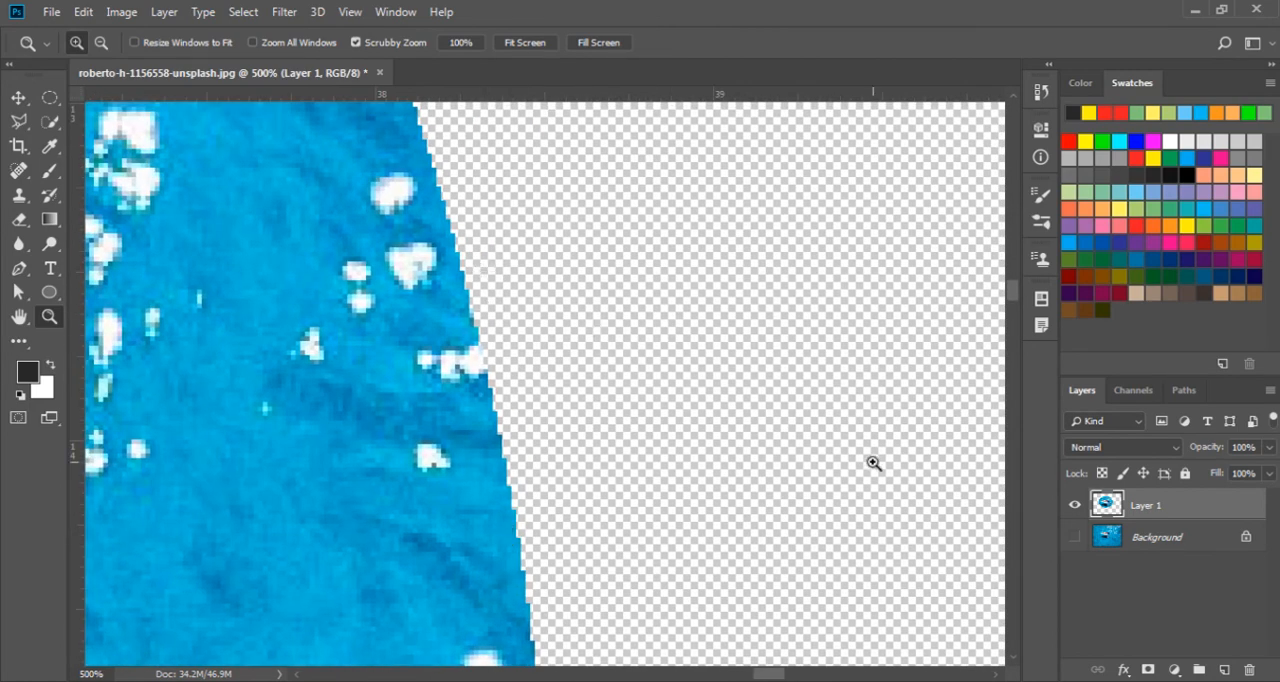
Show the Background, undo the ellipse's layer copy and clear the elliptical selection
click(1074, 538)
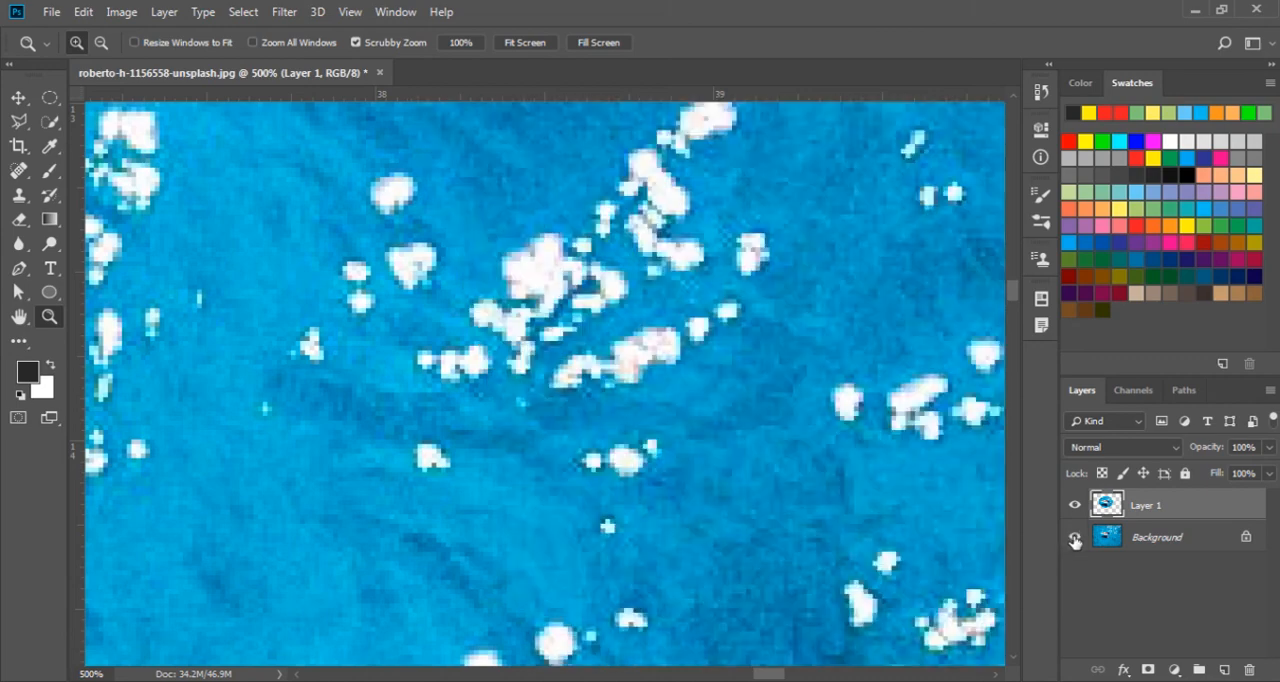
key(ctrl+z)
alt+click(480, 396)
alt+click(480, 396)
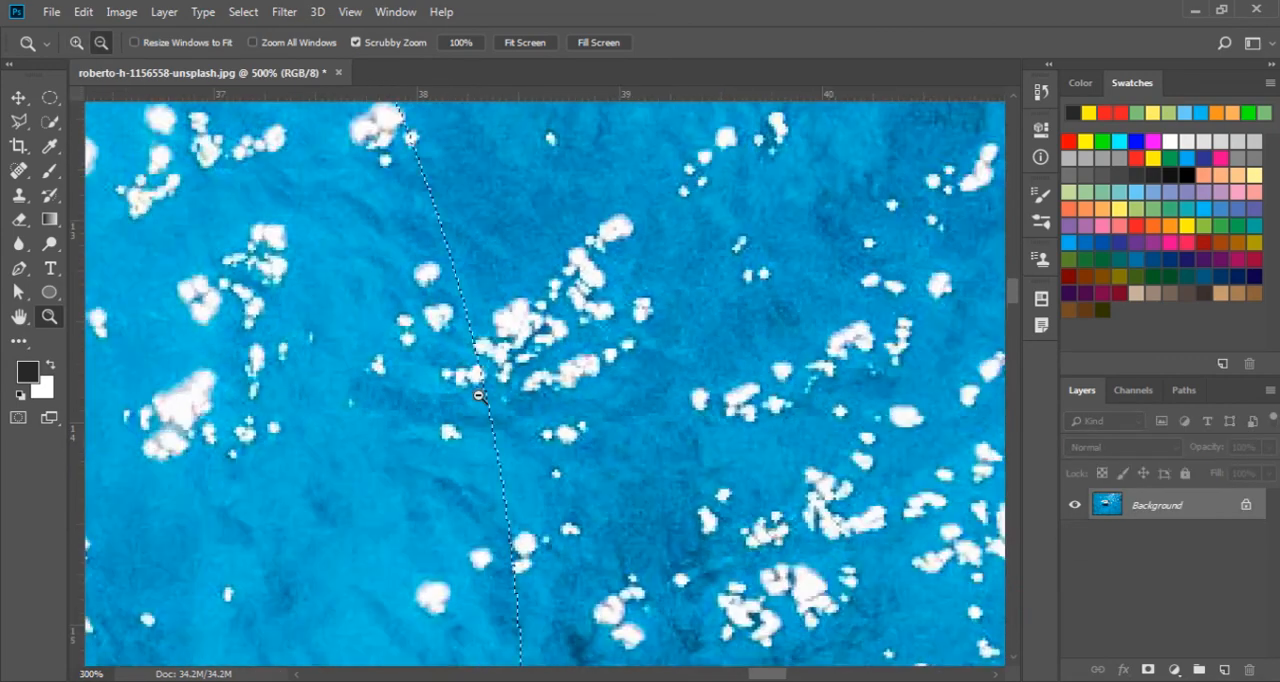
alt+click(480, 396)
alt+click(382, 401)
alt+click(382, 401)
alt+click(382, 401)
alt+click(278, 418)
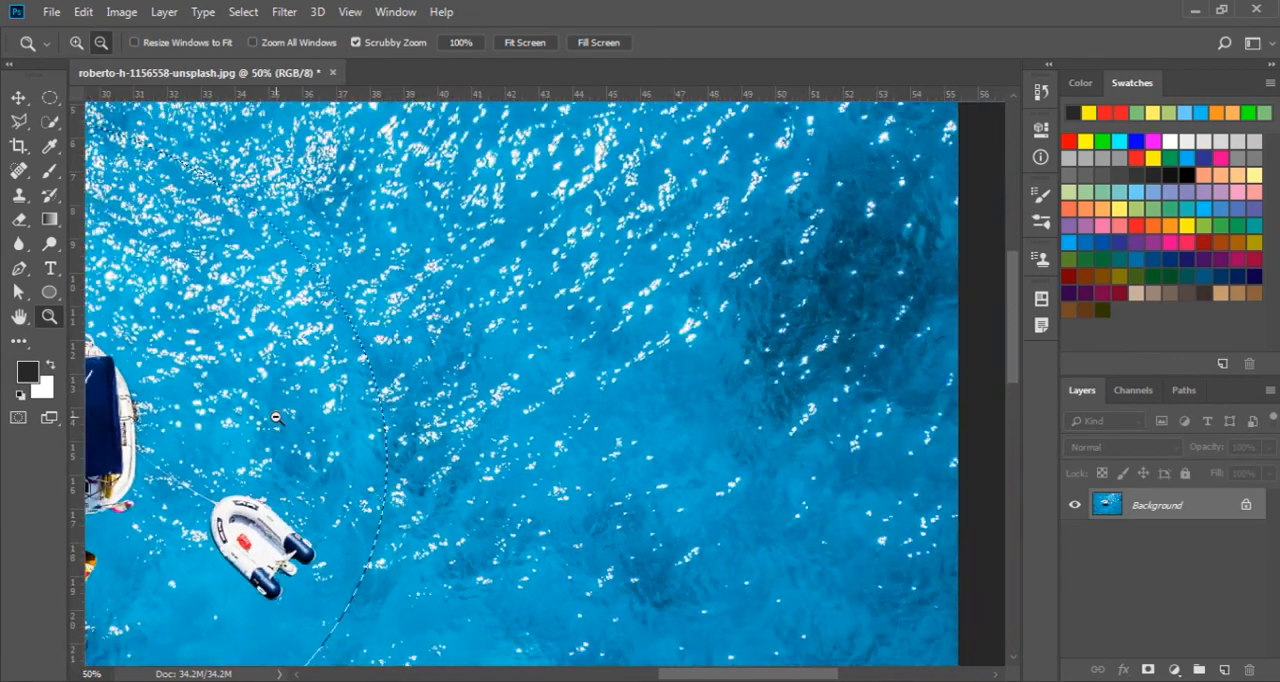
drag(276, 416, 671, 436)
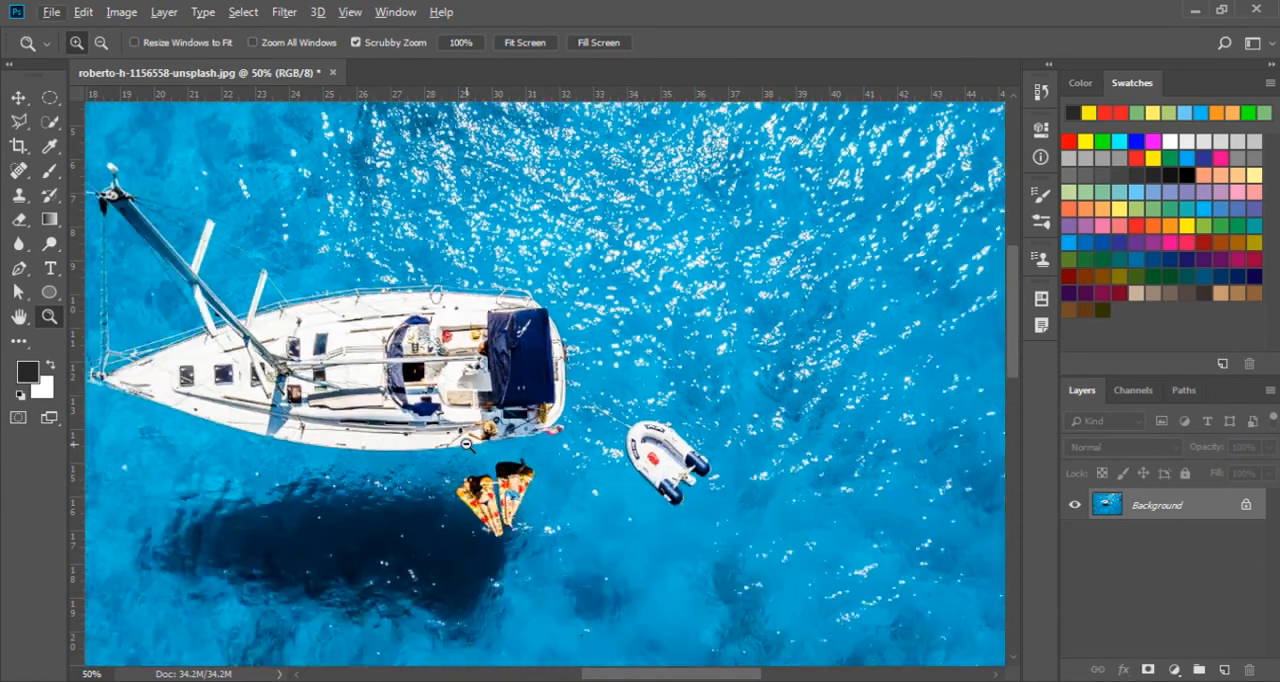
key(ctrl+0)
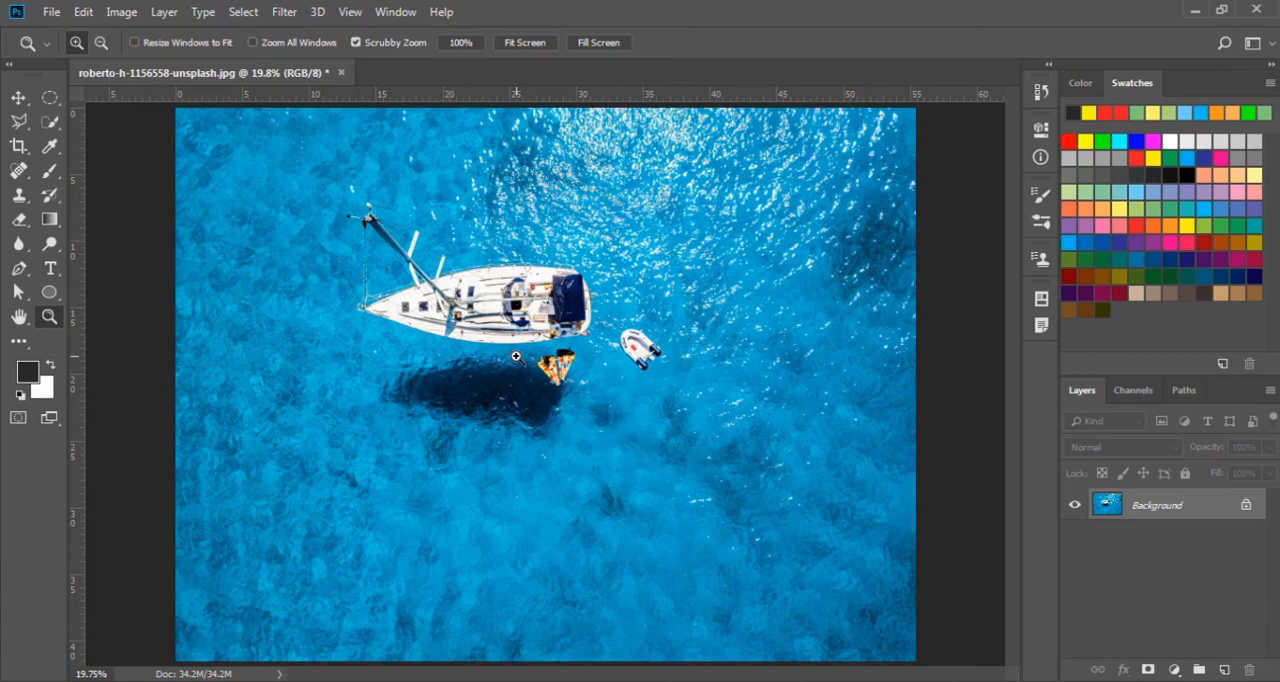